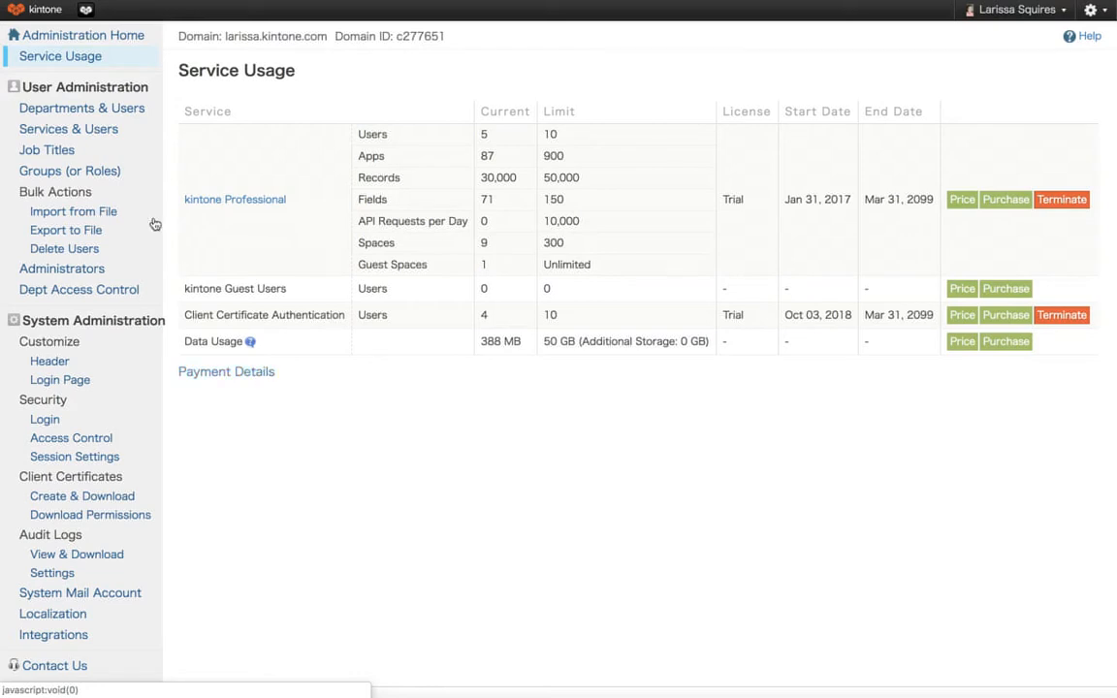
# Examine the form for a new top-level department under Departments & Users and cancel it
pyautogui.click(126, 114)
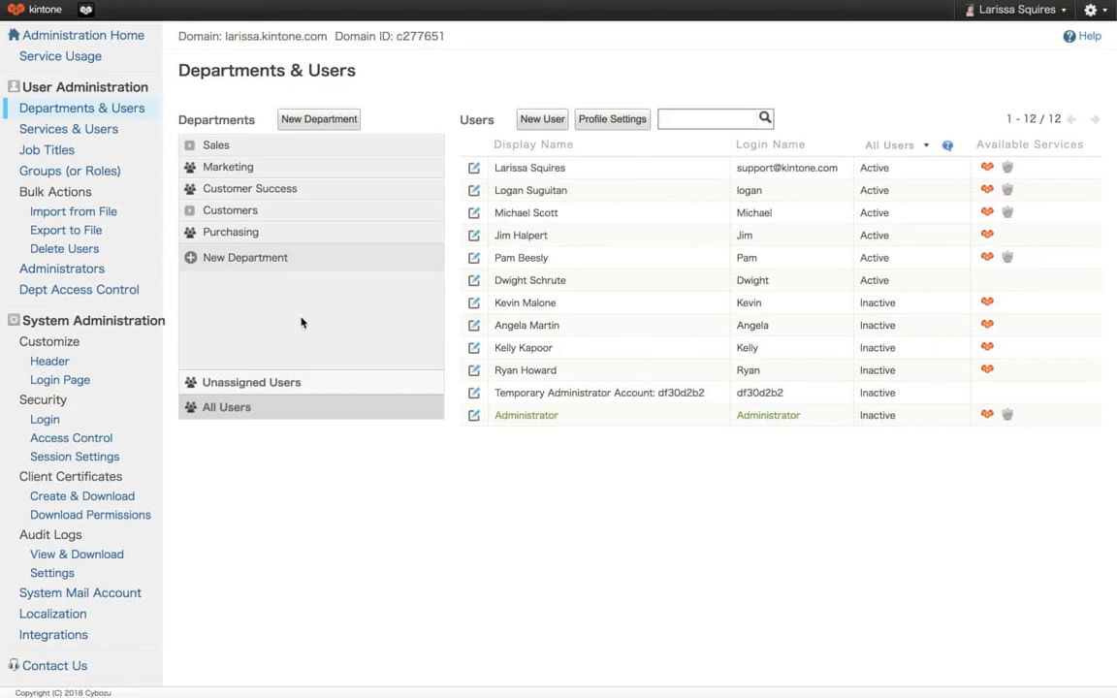
pyautogui.click(274, 259)
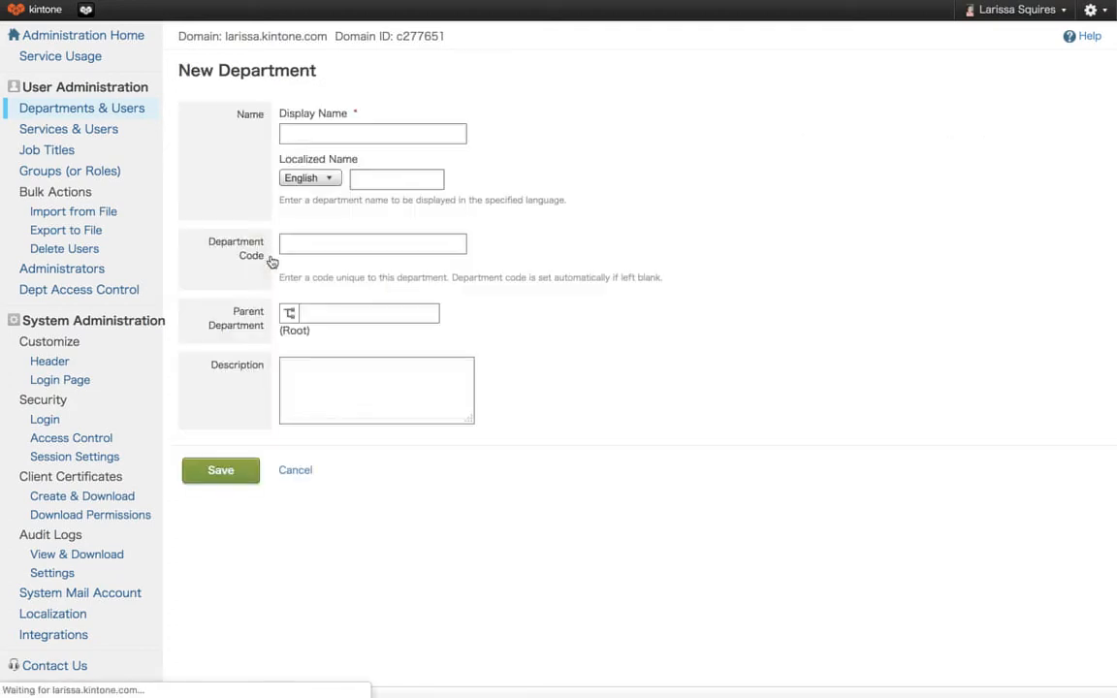
pyautogui.click(296, 471)
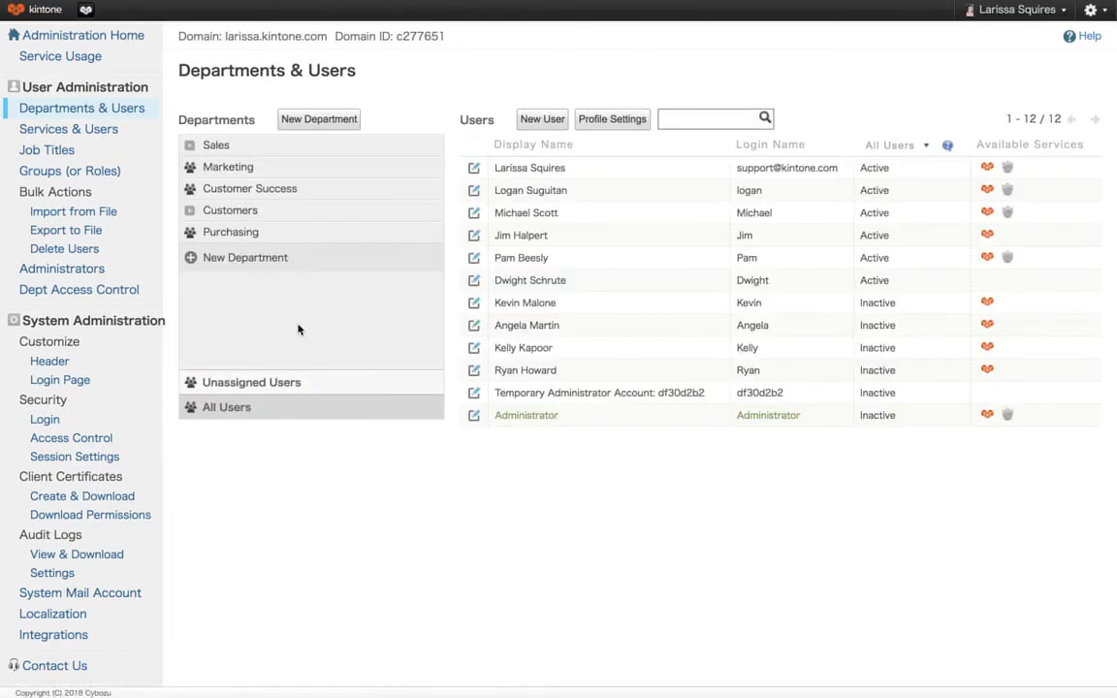
# Examine the form for a new child department of Customer Success, cancel it, and view the department's available actions
pyautogui.click(348, 190)
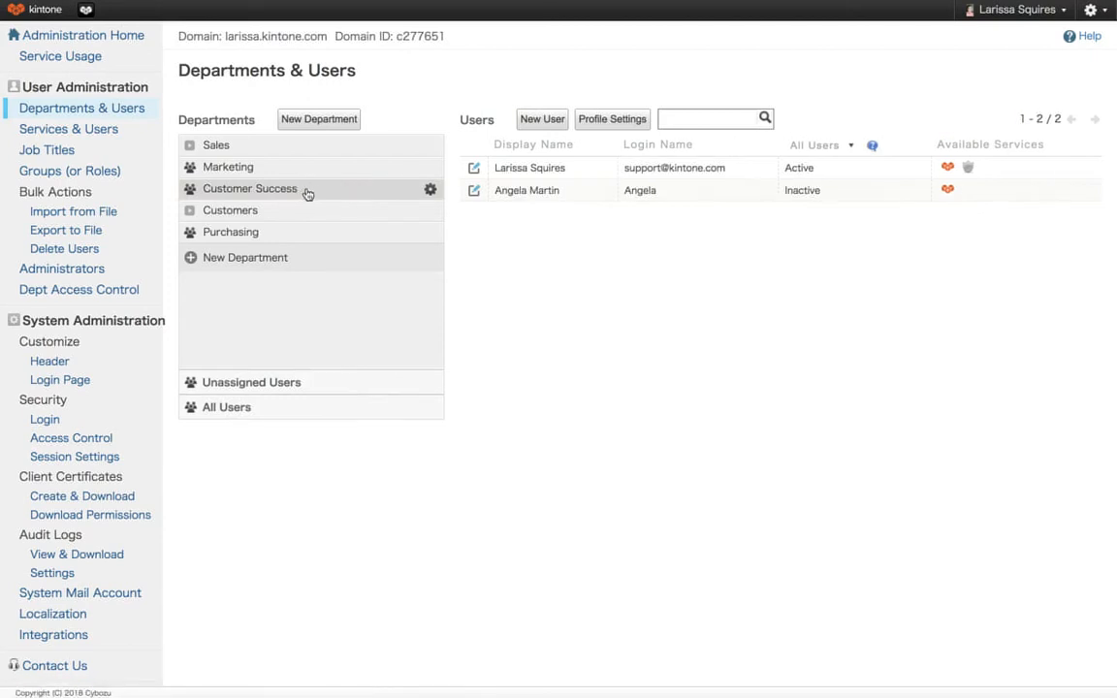
pyautogui.click(322, 121)
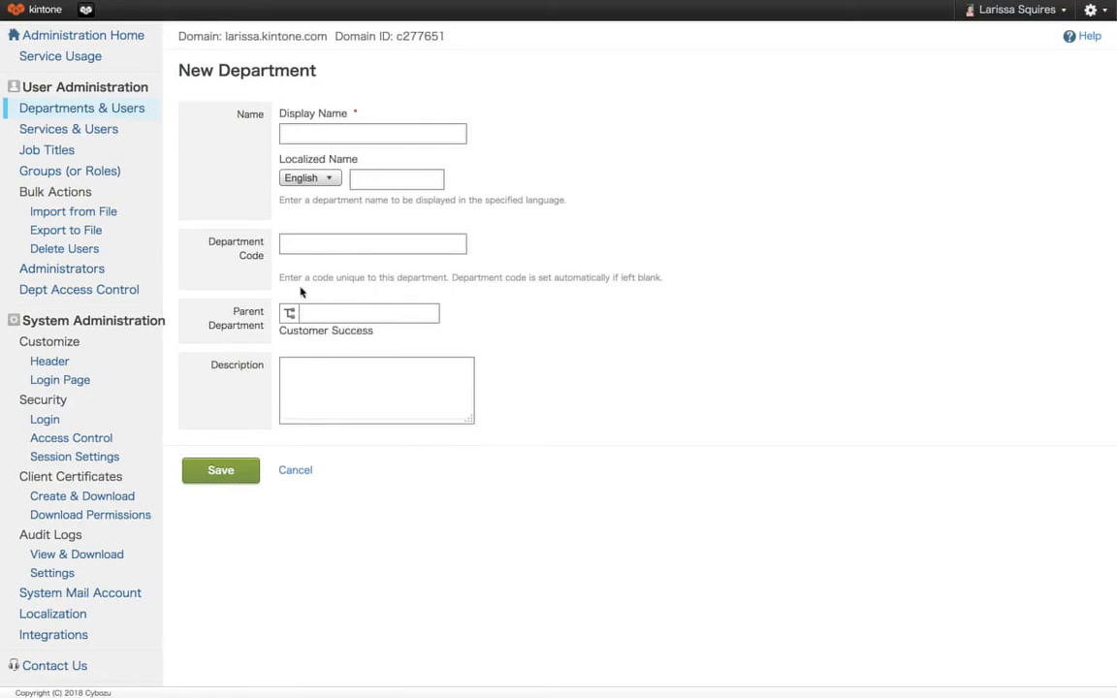
pyautogui.click(295, 471)
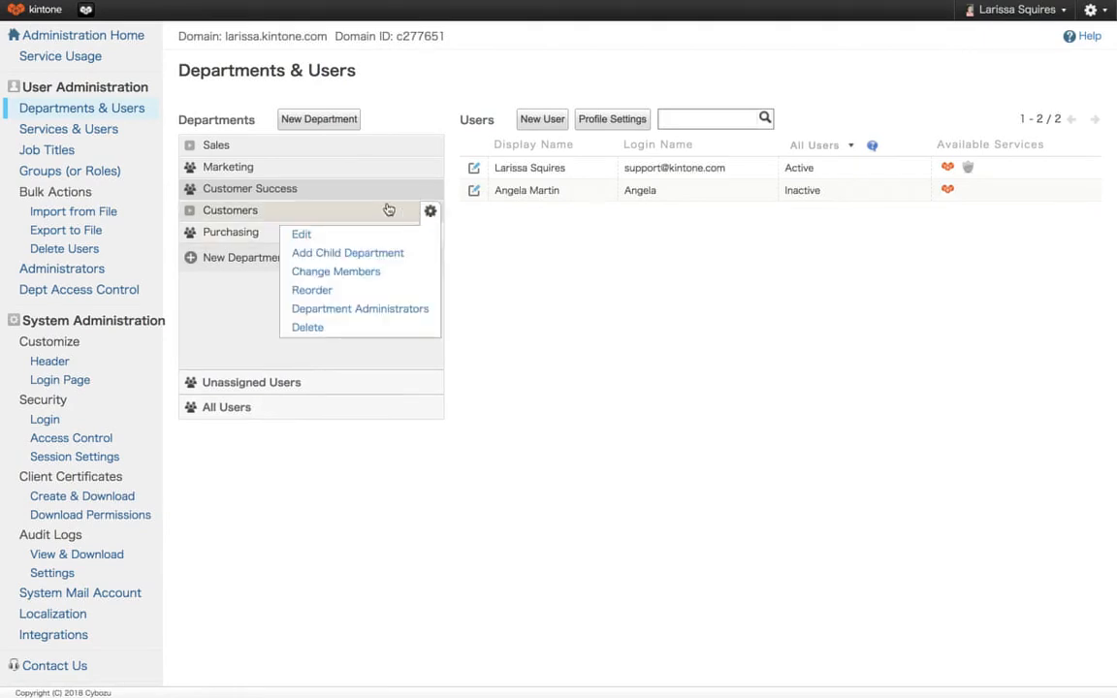
pyautogui.moveTo(430, 189)
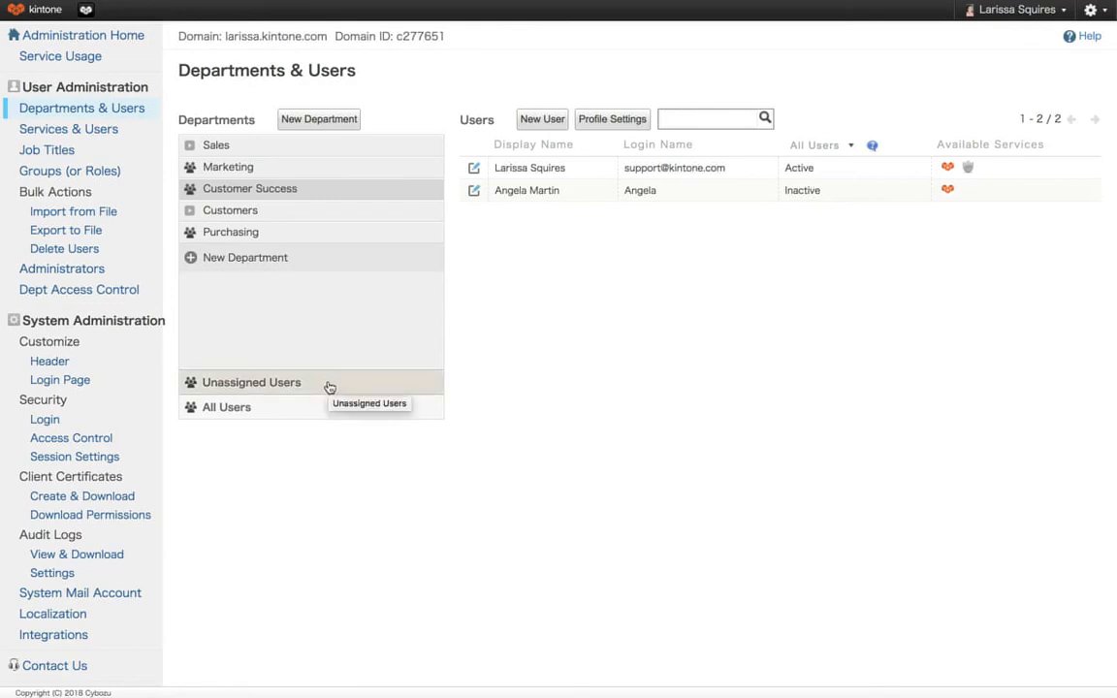
# List all users and examine the profile editing permissions and custom fields in Profile Settings
pyautogui.click(302, 414)
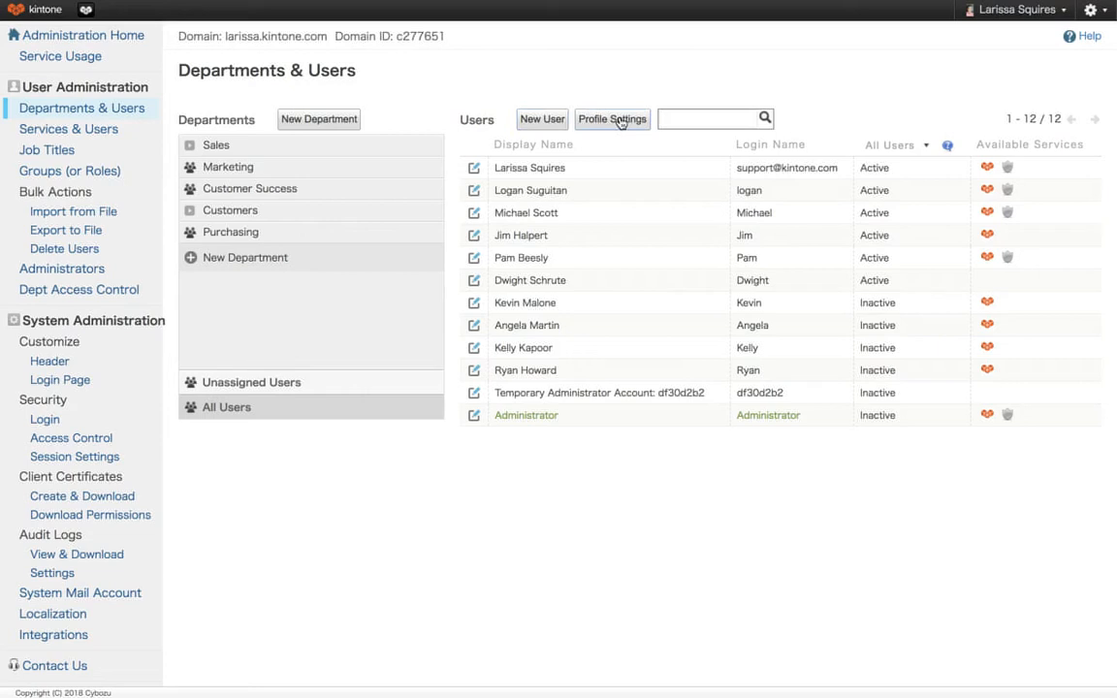
pyautogui.click(722, 121)
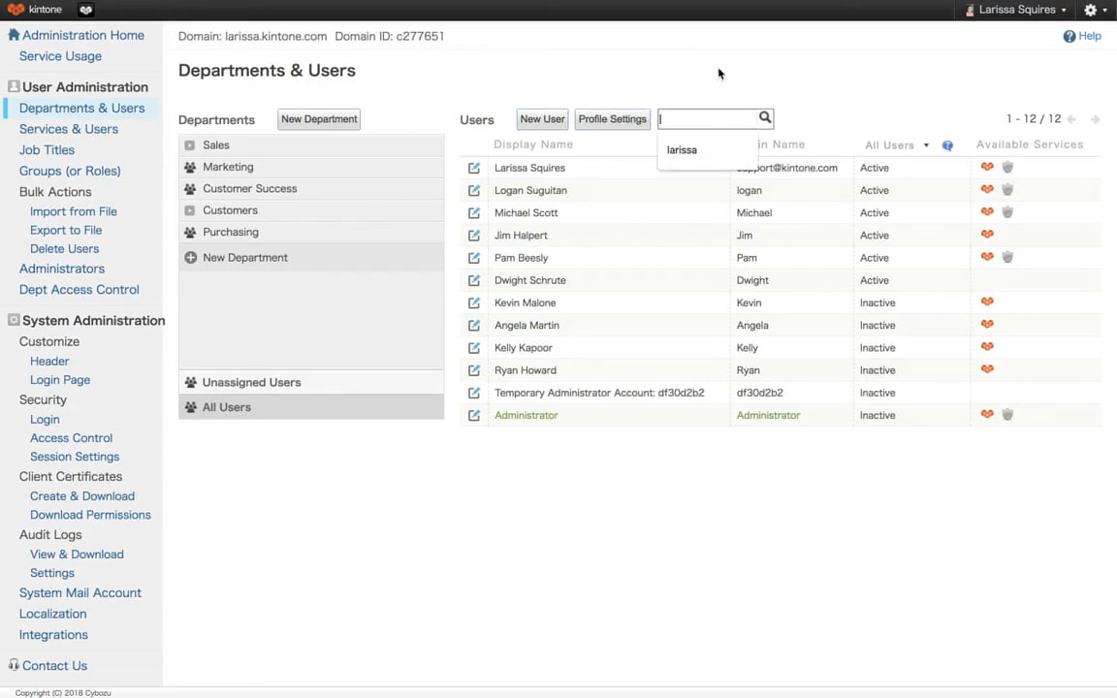
pyautogui.click(612, 120)
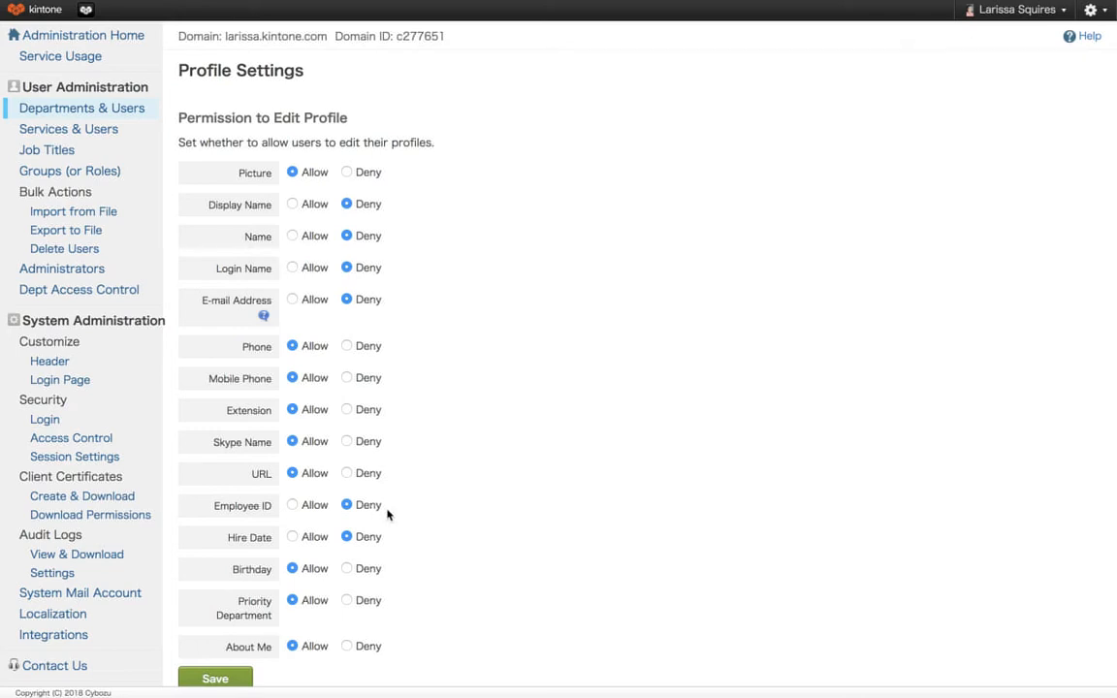
pyautogui.scroll(-1, 387, 513)
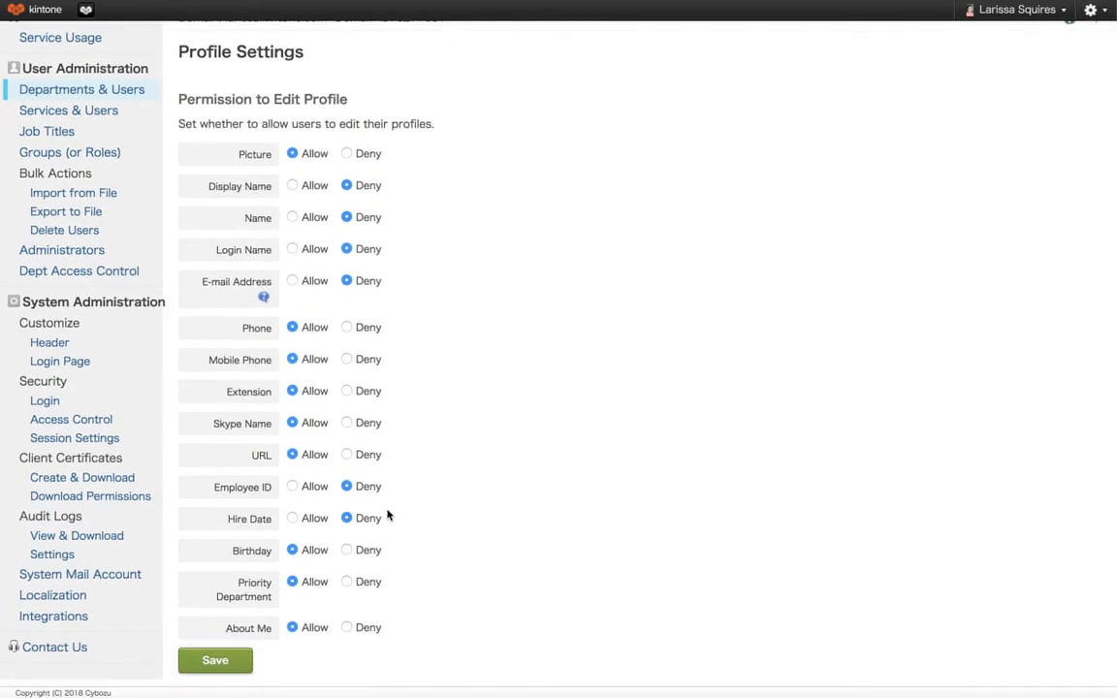
pyautogui.scroll(-5, 386, 514)
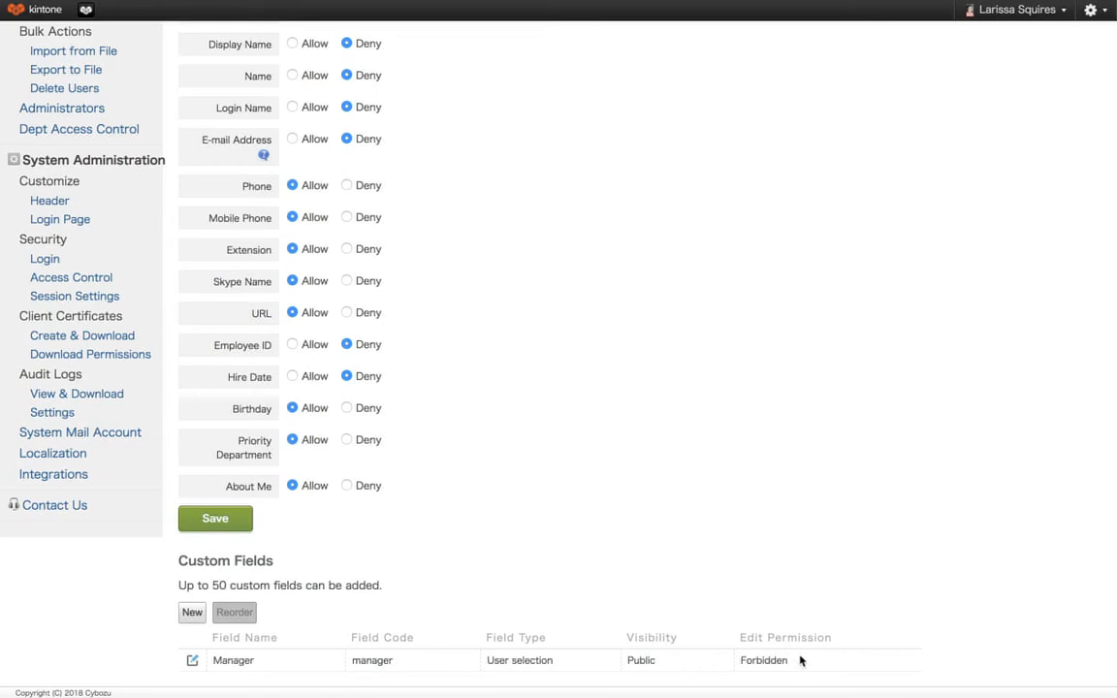
pyautogui.scroll(3, 705, 526)
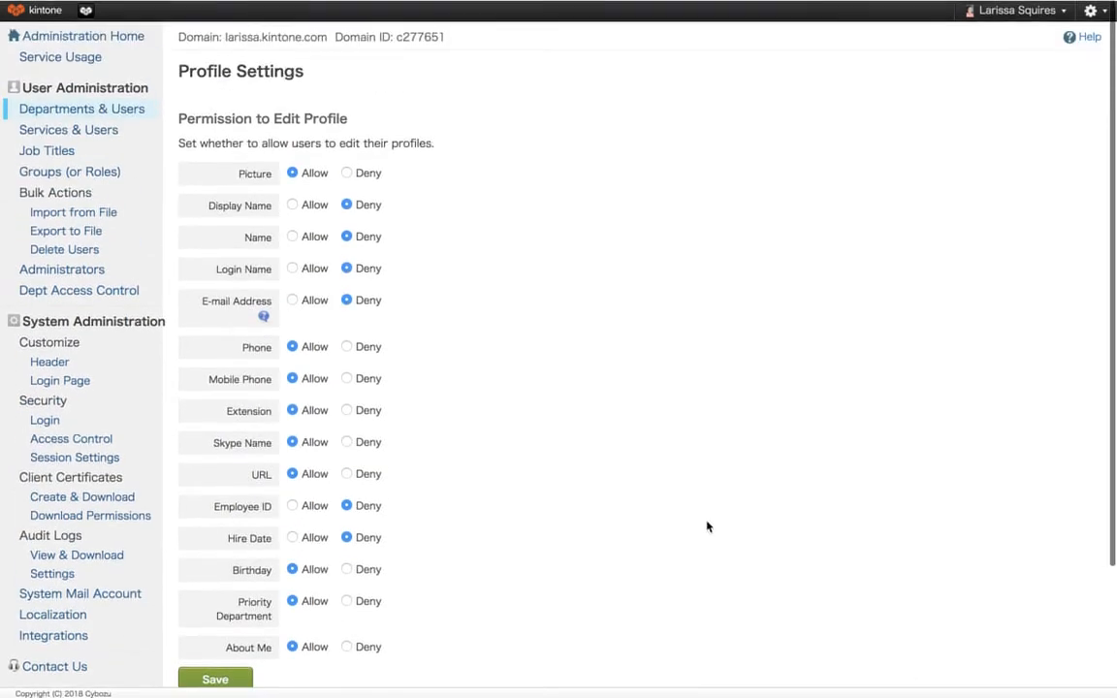
# Examine the first listed user's profile under Departments & Users, including the name, login name, e-mail and optional fields
pyautogui.click(126, 118)
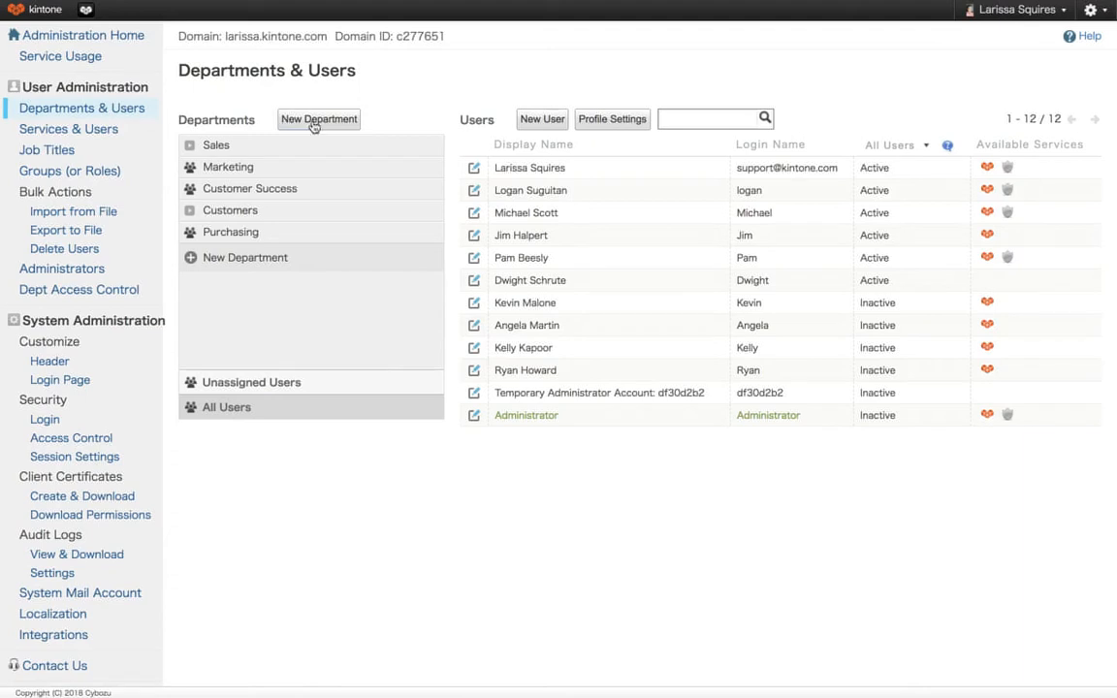
pyautogui.click(474, 170)
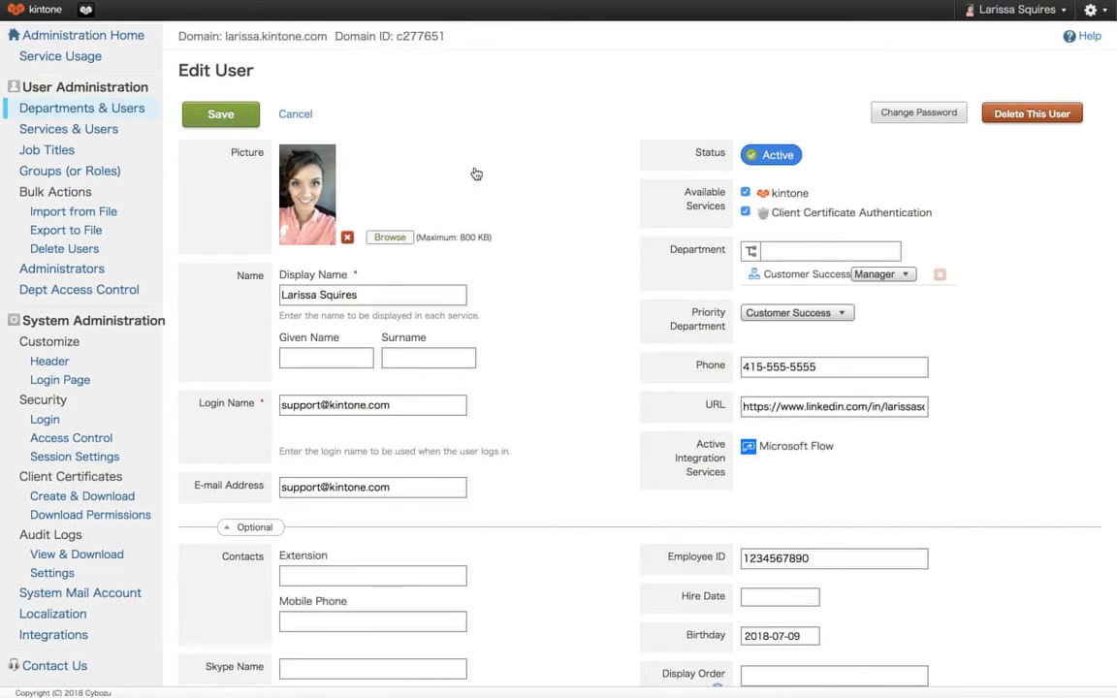
pyautogui.scroll(-1, 485, 179)
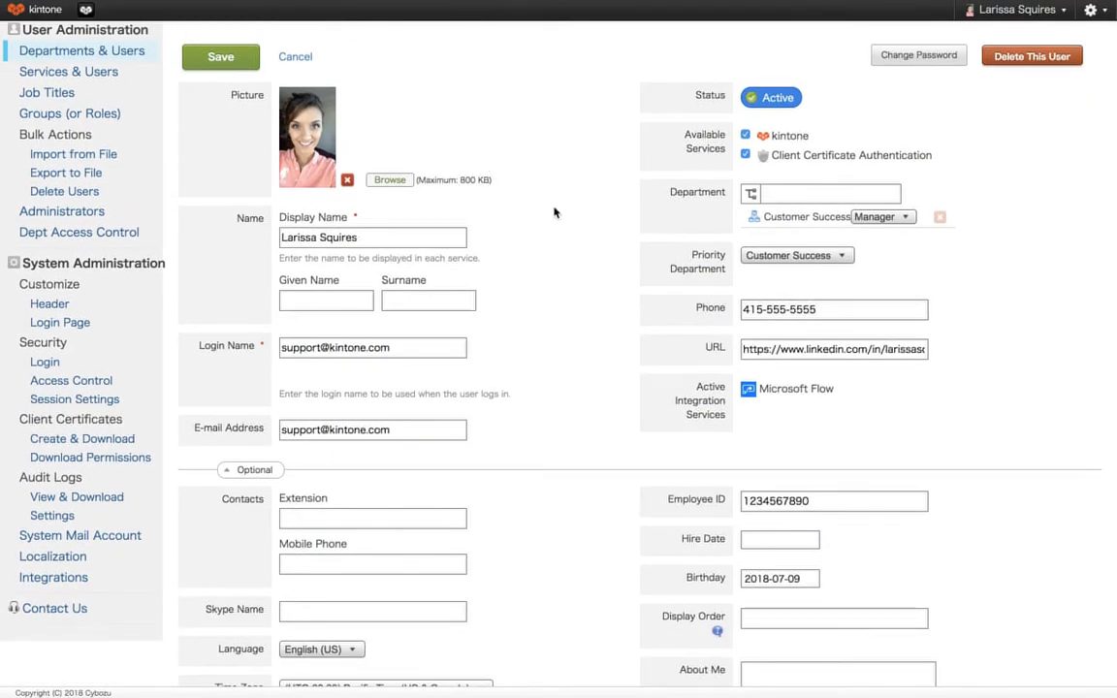
pyautogui.click(406, 235)
pyautogui.click(415, 346)
pyautogui.scroll(2, 421, 426)
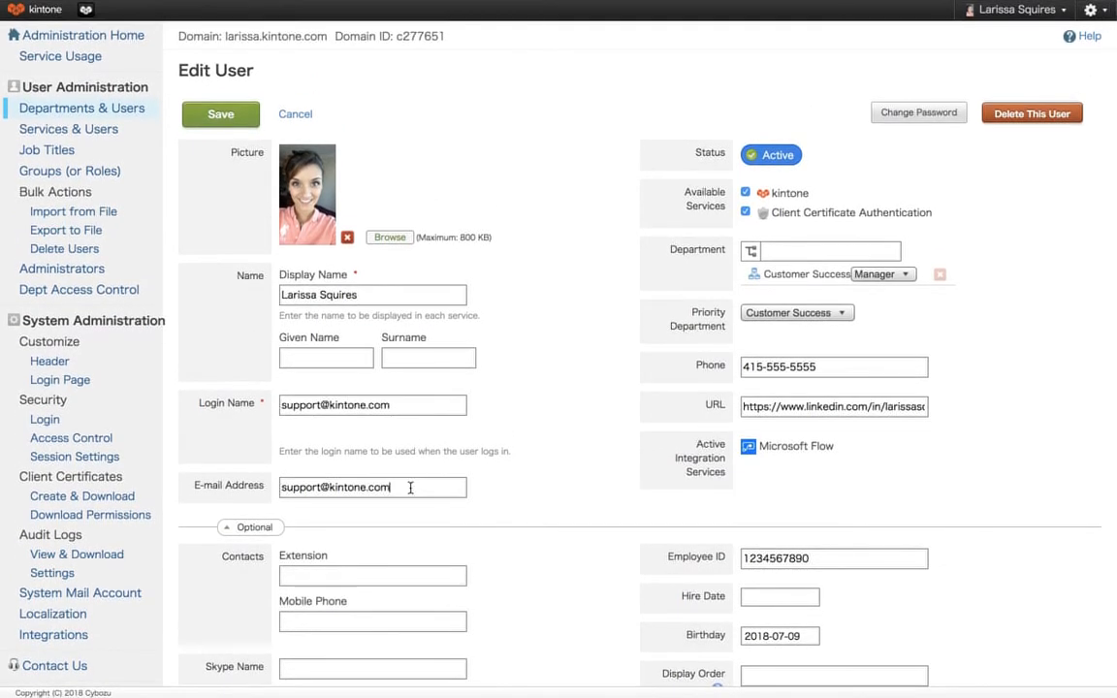
pyautogui.click(410, 487)
pyautogui.scroll(-2, 585, 476)
pyautogui.scroll(-4, 586, 476)
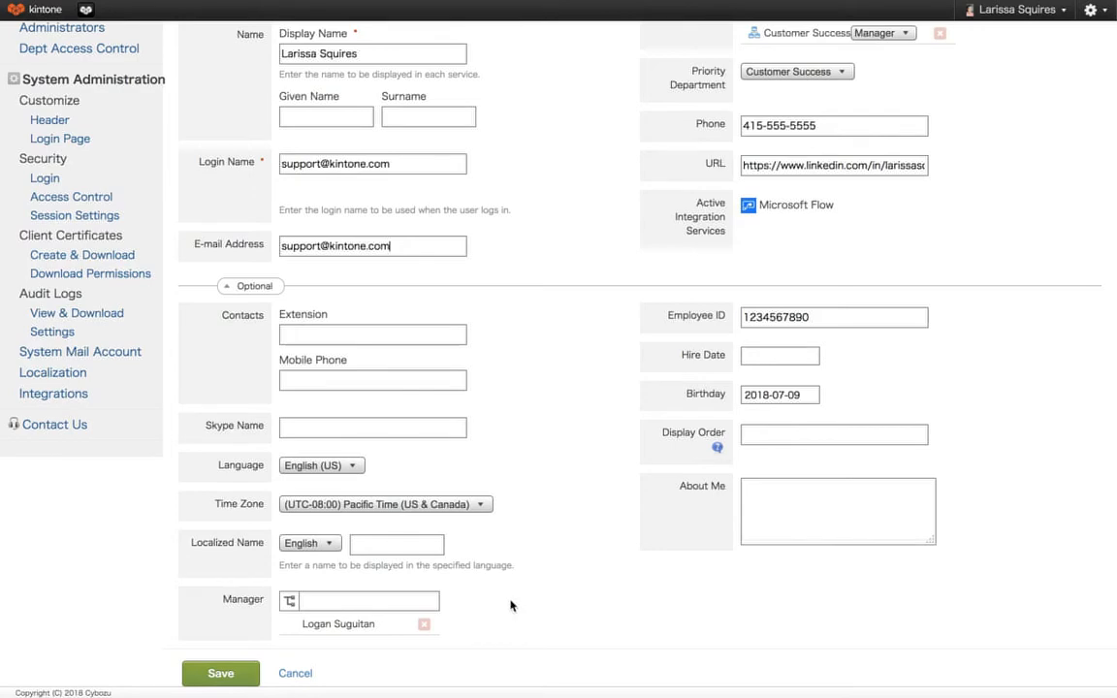
pyautogui.scroll(3, 511, 606)
pyautogui.scroll(3, 510, 609)
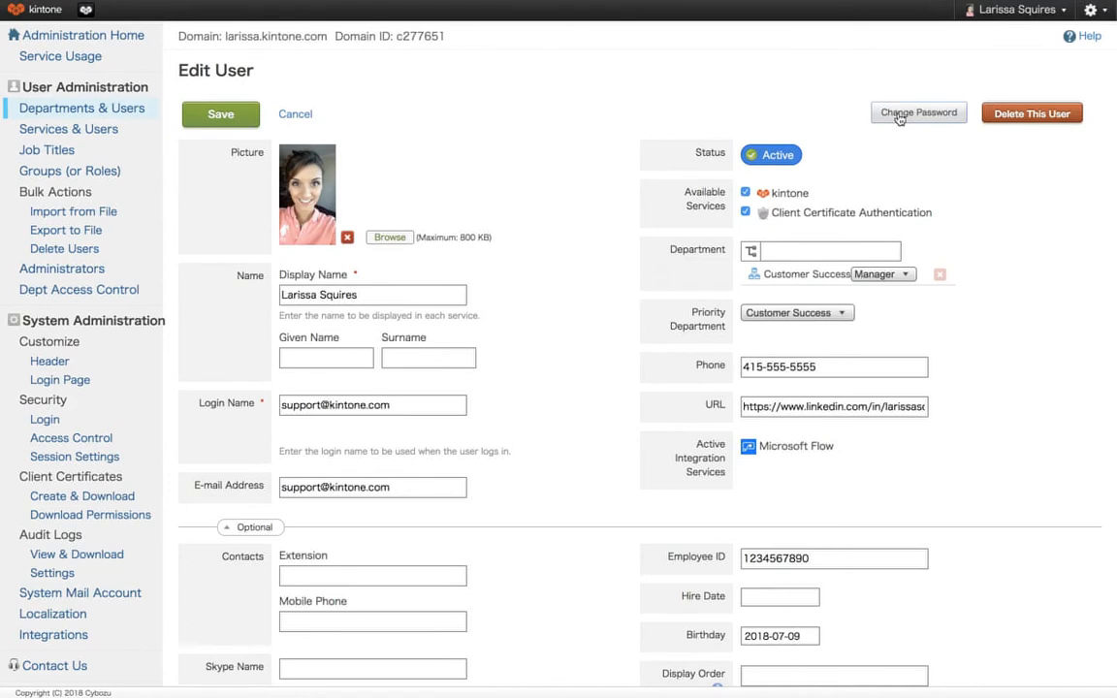
# Save an automatically generated password for the user, sending it via e-mail, and save the user's profile
pyautogui.click(899, 114)
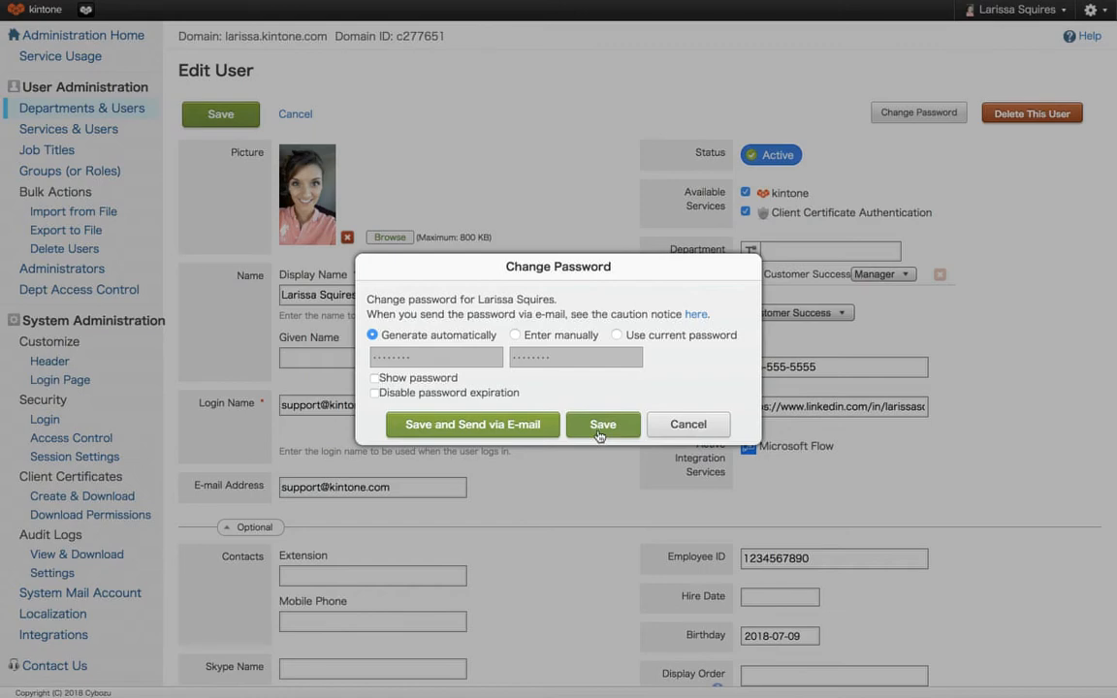
pyautogui.click(515, 424)
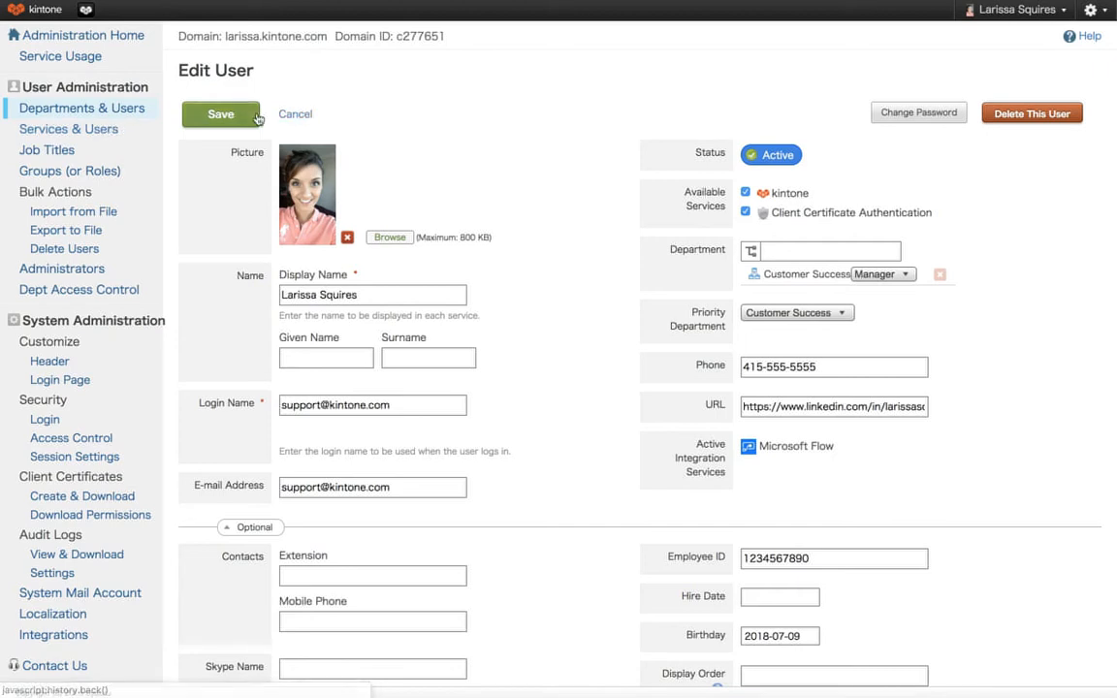
pyautogui.click(221, 115)
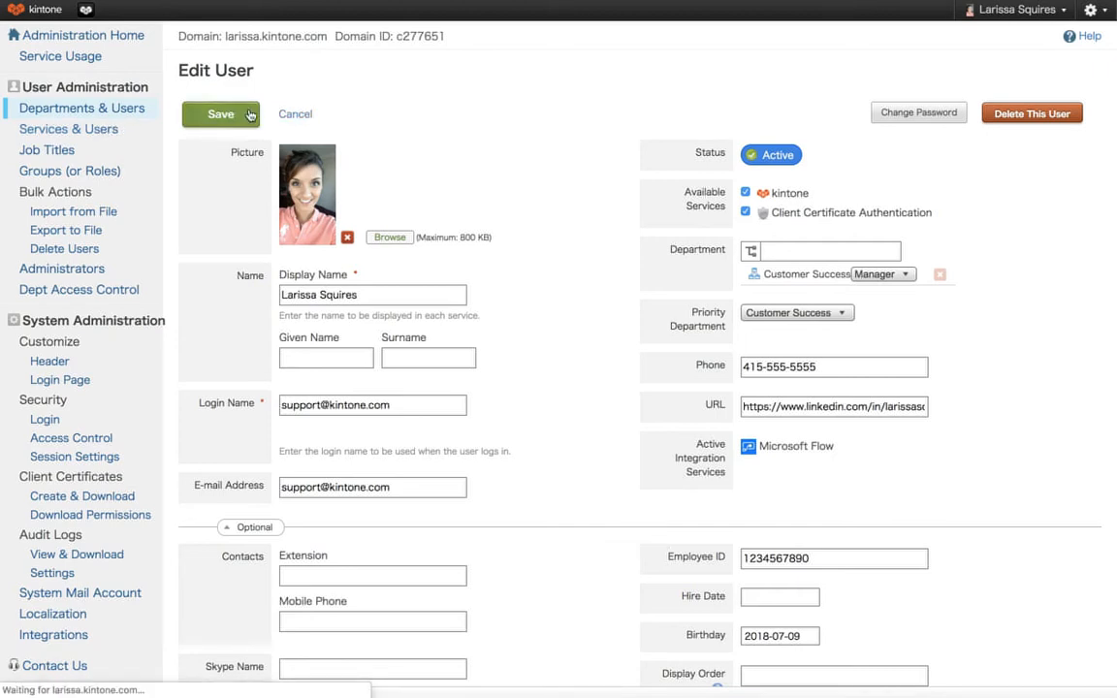
# Show the departments, members and permitted users for the kintone service under Services & Users
pyautogui.click(104, 131)
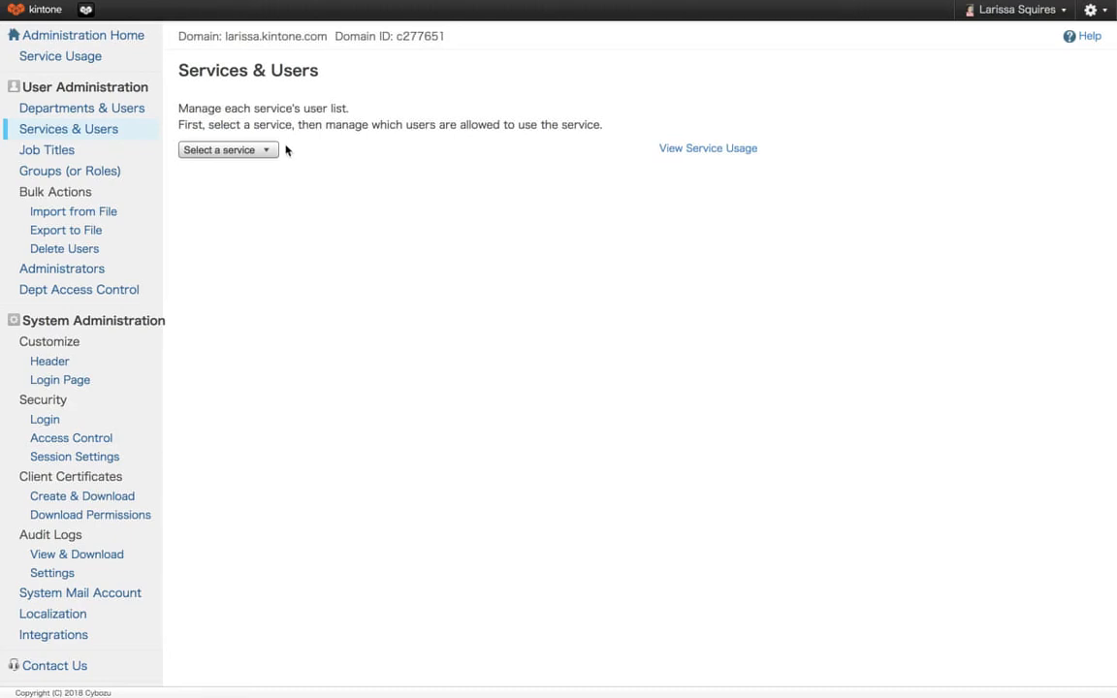
pyautogui.click(232, 150)
pyautogui.click(261, 182)
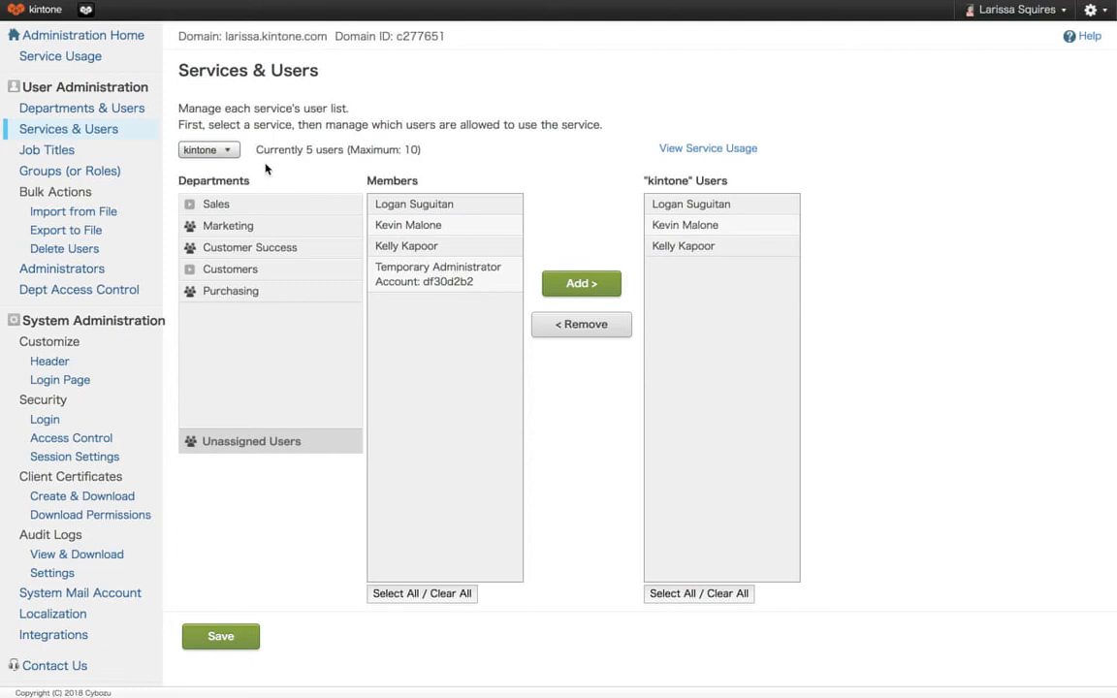
# Examine the new job title form and the Team Lead job title's settings, cancelling out of both
pyautogui.click(97, 149)
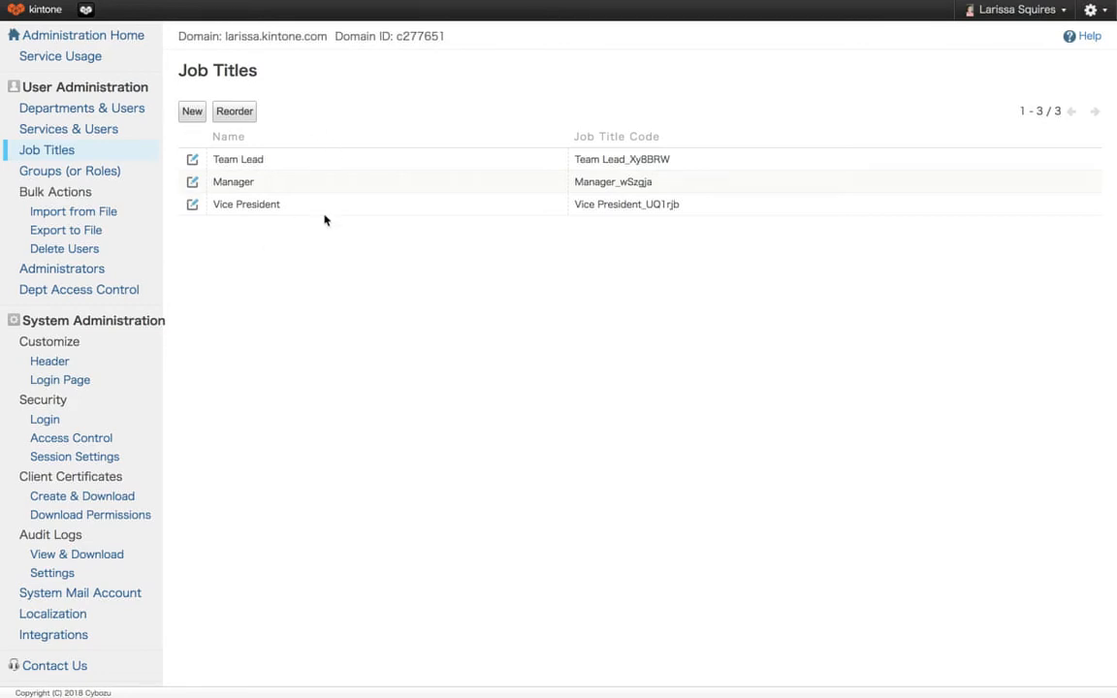
pyautogui.click(192, 112)
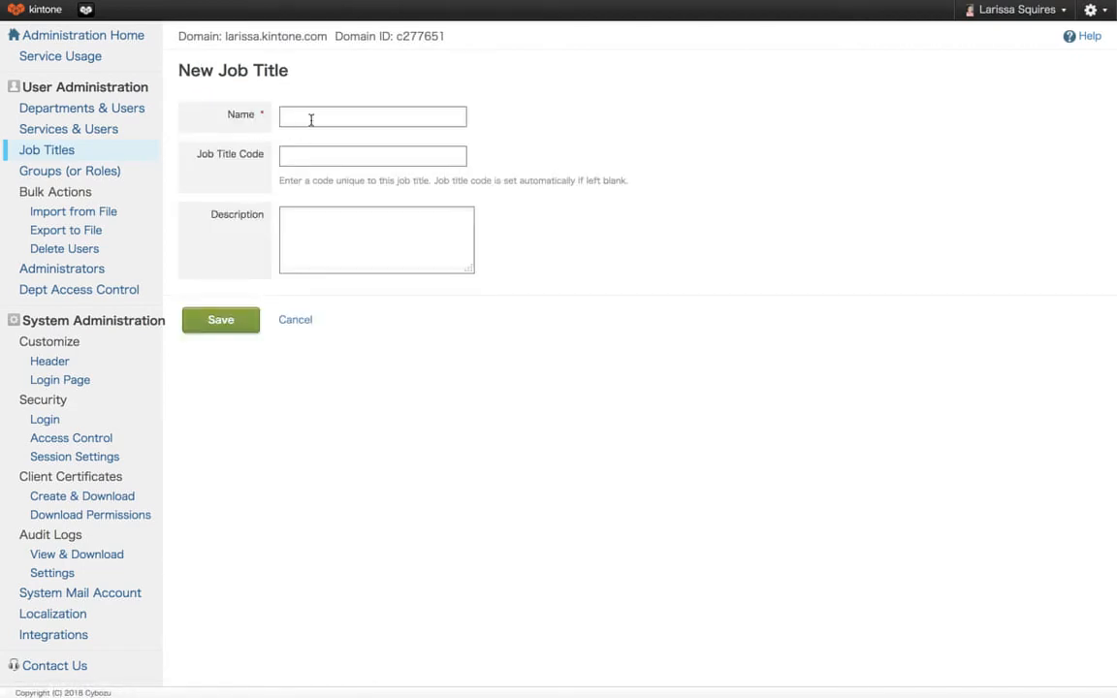
pyautogui.click(297, 323)
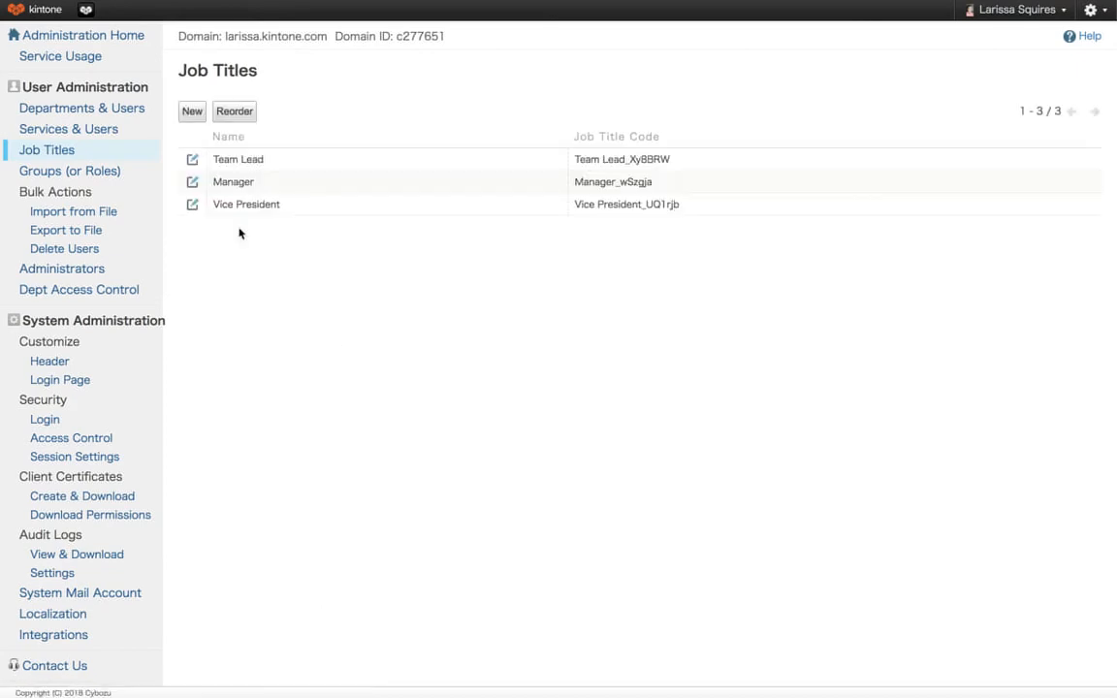
pyautogui.click(192, 160)
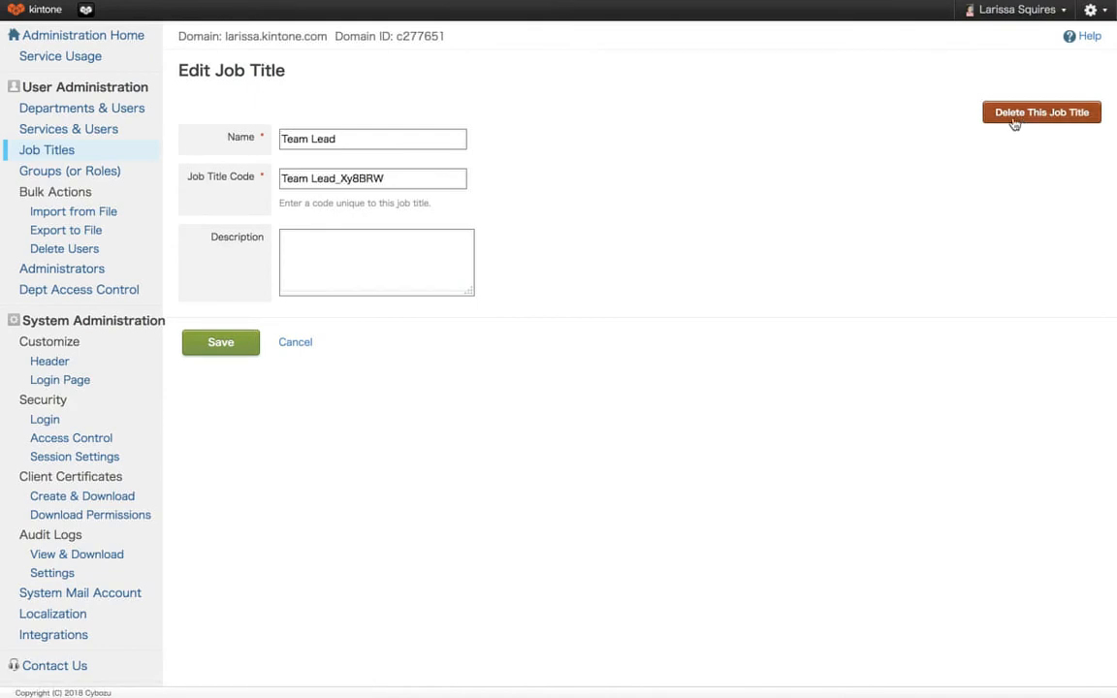
pyautogui.click(299, 345)
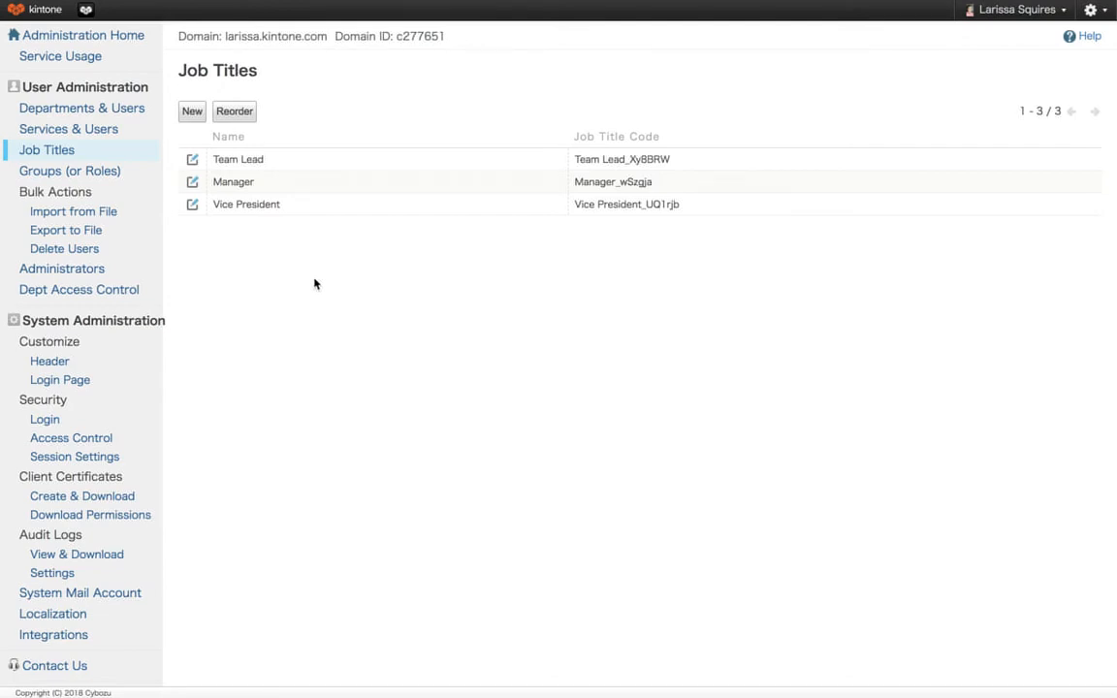
# Examine the form for a new group or role with its membership options and cancel it
pyautogui.click(103, 182)
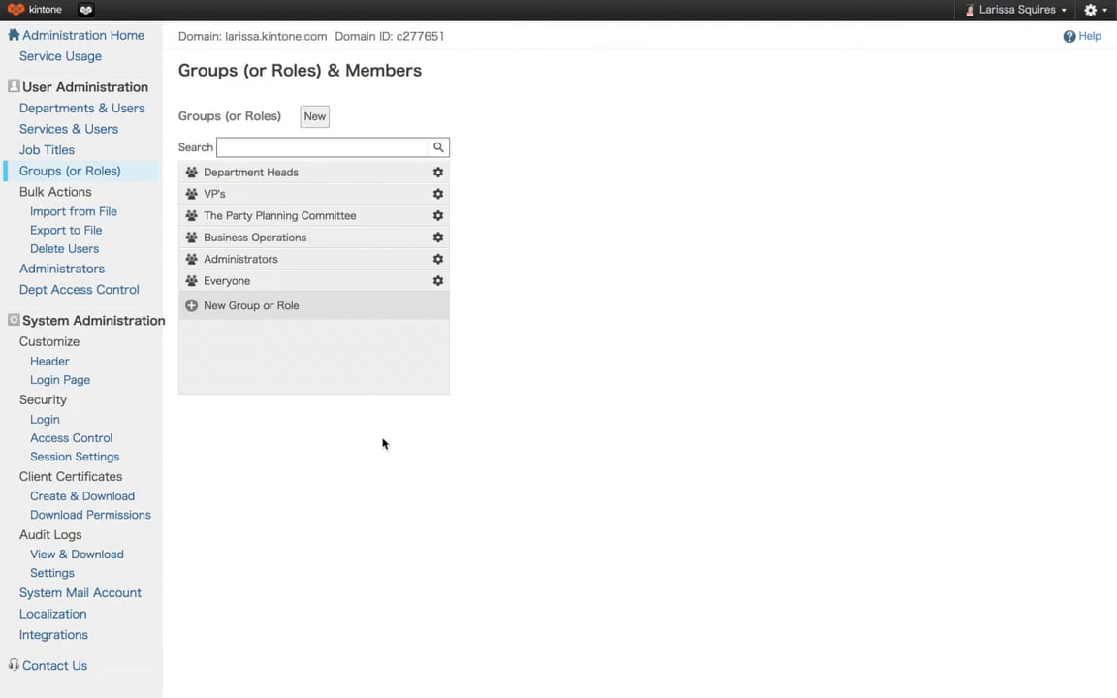
pyautogui.click(314, 116)
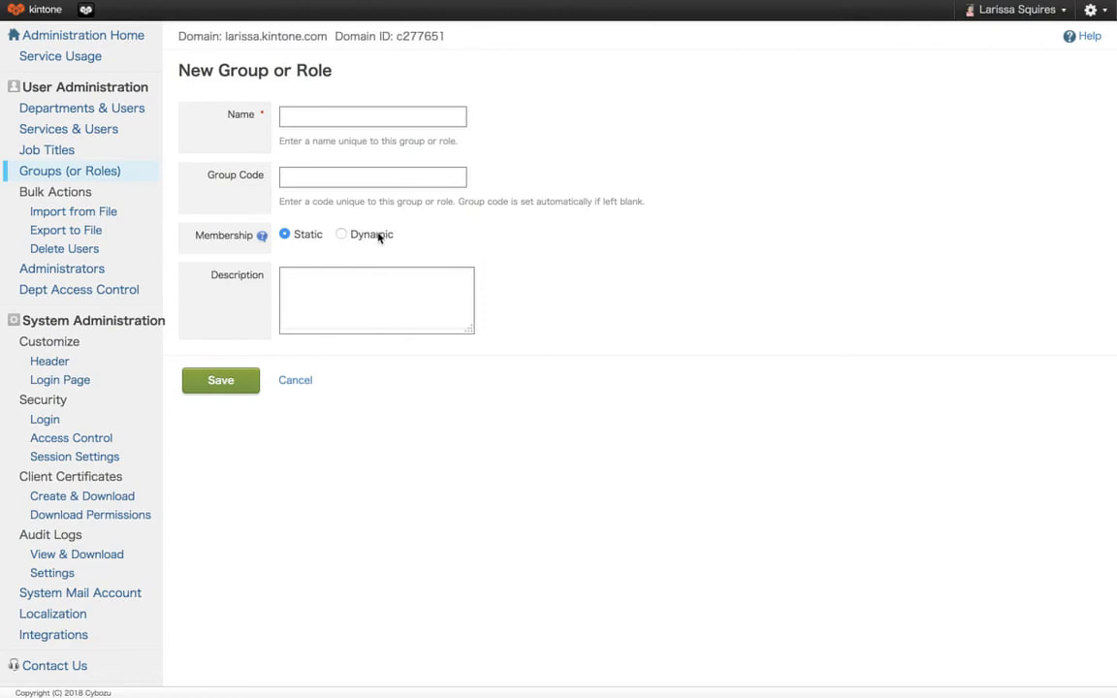
pyautogui.click(296, 383)
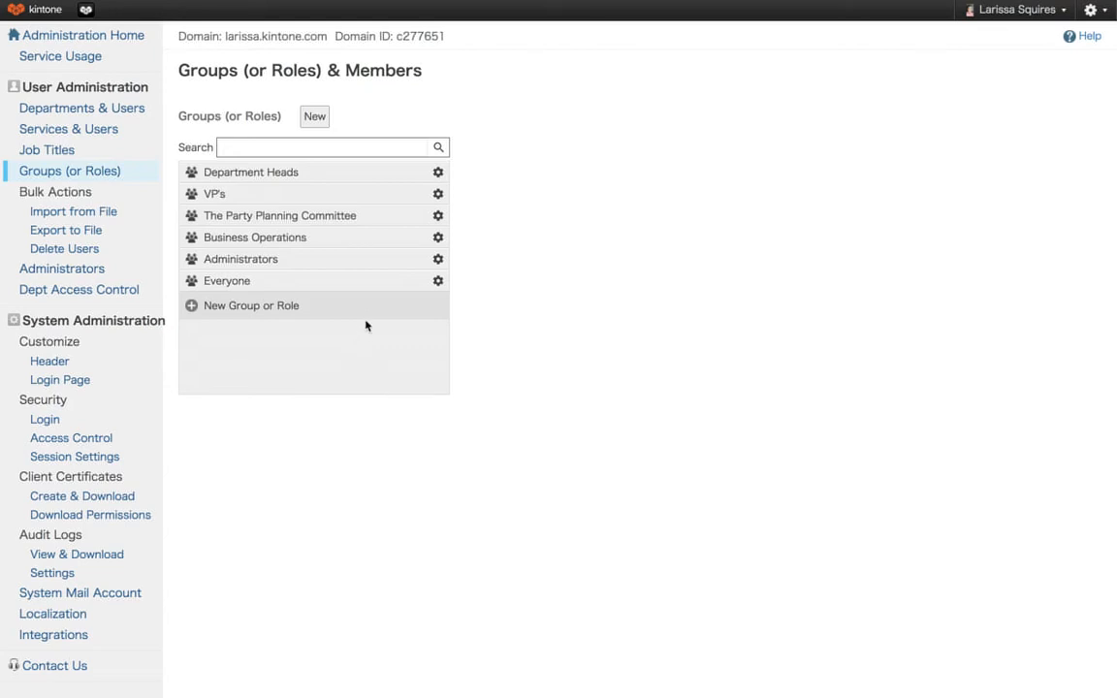
# View the member assignment of The Party Planning Committee group and cancel out of it
pyautogui.click(437, 216)
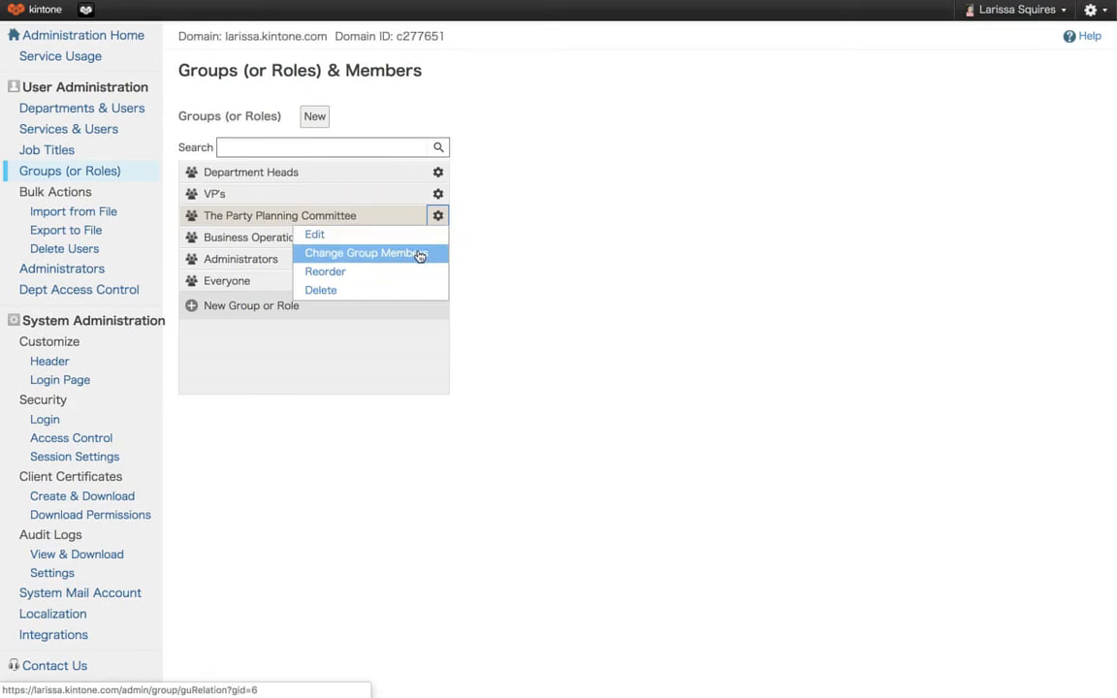
pyautogui.click(418, 253)
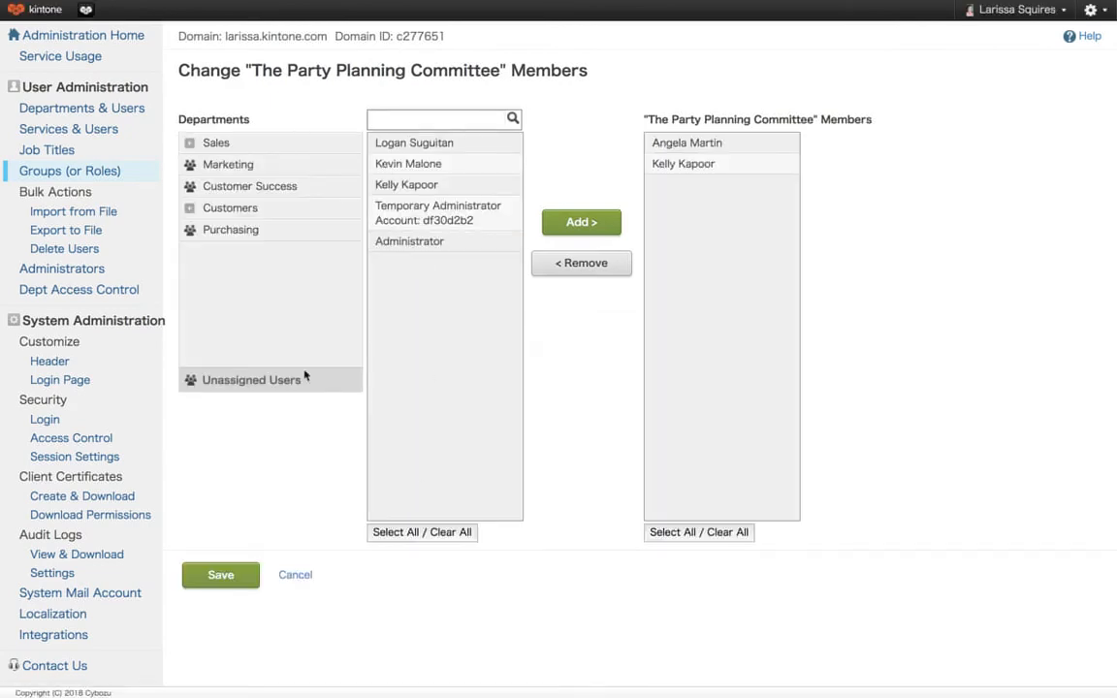
pyautogui.click(303, 580)
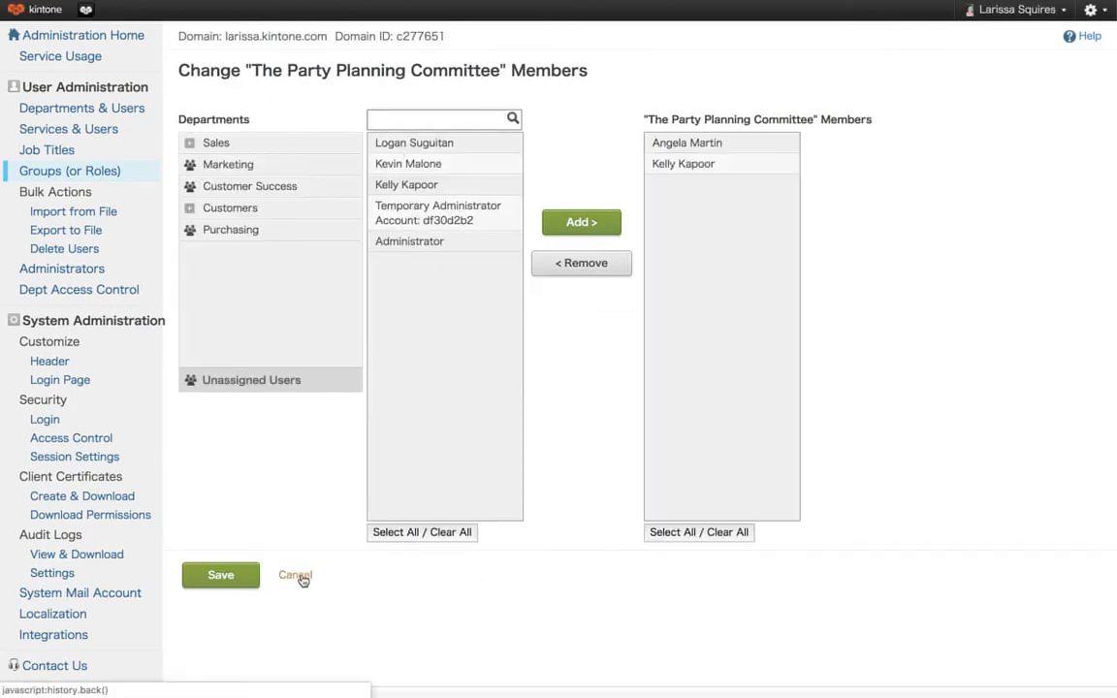
# Add the second unassigned user to The Party Planning Committee group and save the membership
pyautogui.click(426, 161)
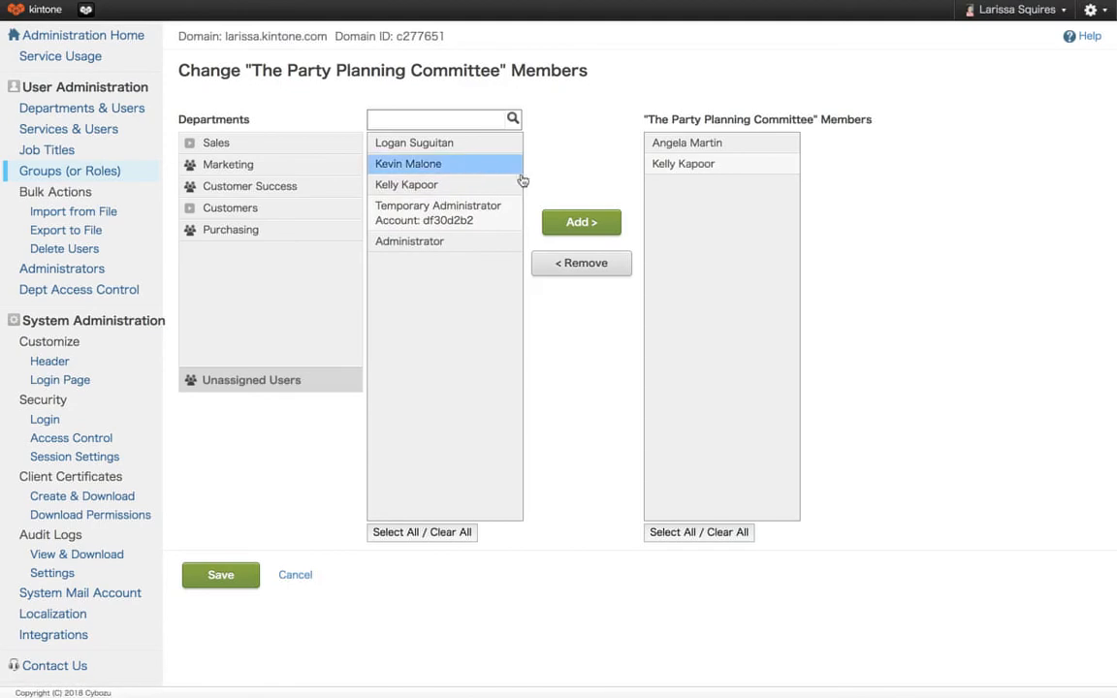
pyautogui.click(558, 225)
pyautogui.click(219, 576)
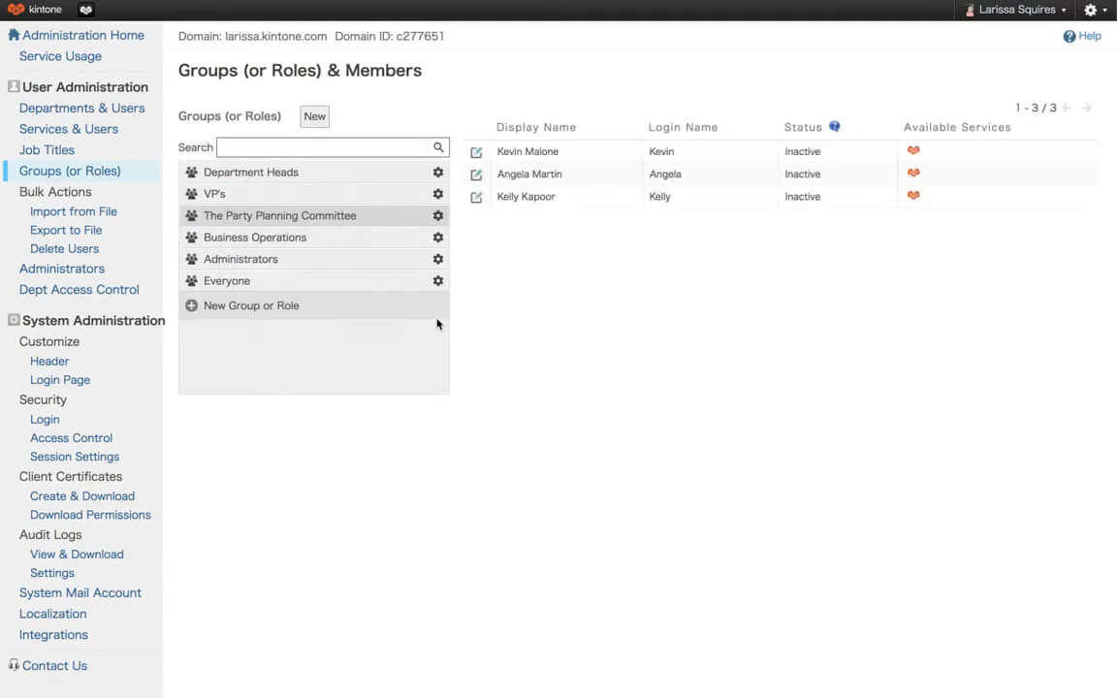
# View the management options of The Party Planning Committee, and examine the VP's group's membership conditions, cancelling out of them
pyautogui.click(437, 215)
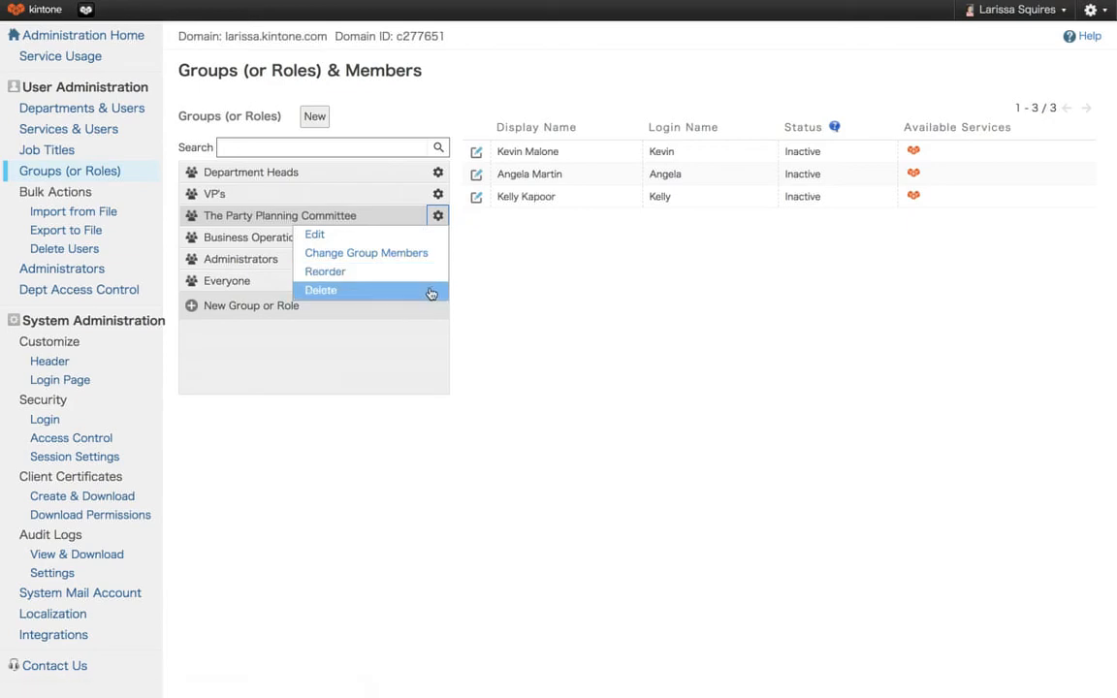
pyautogui.click(437, 194)
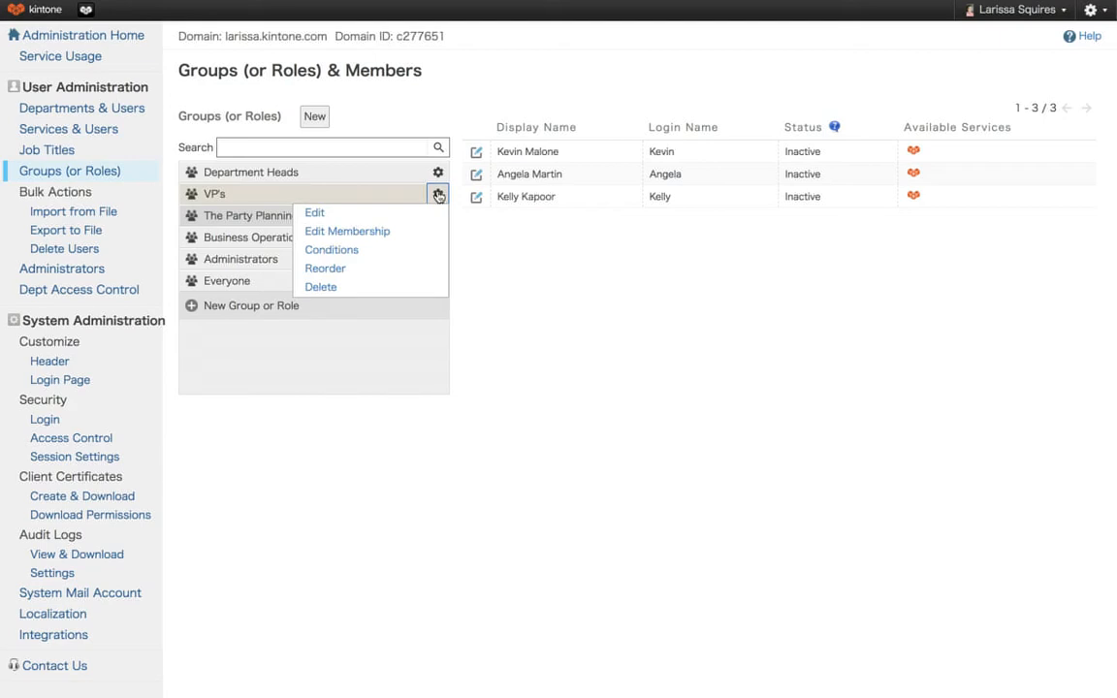
pyautogui.click(380, 237)
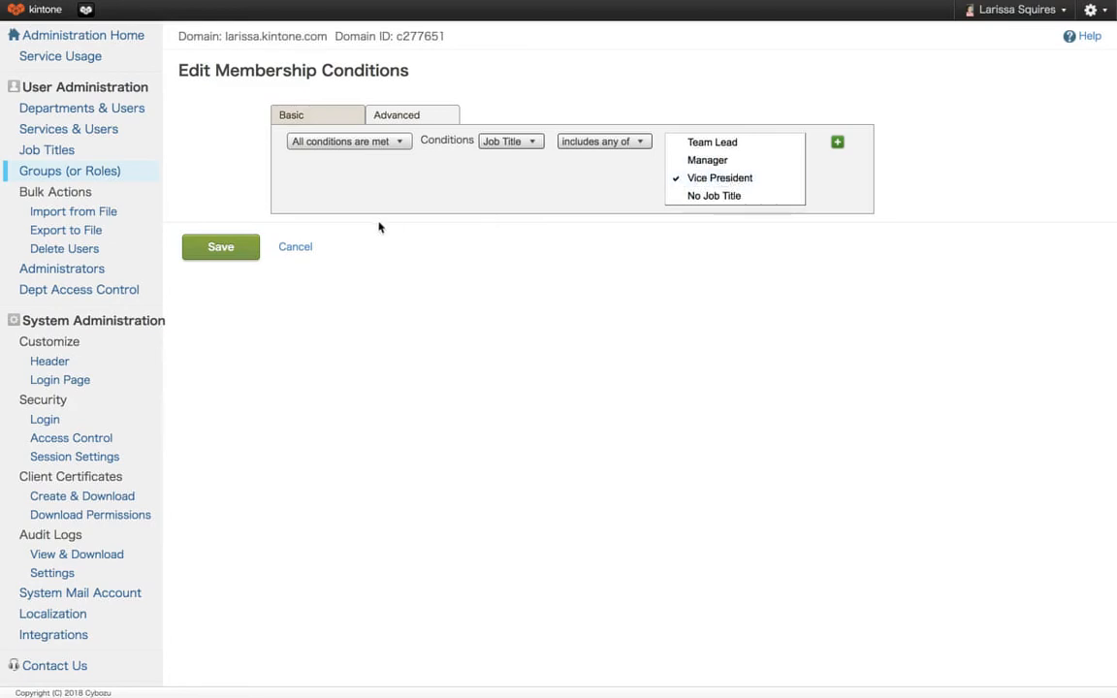
pyautogui.click(296, 248)
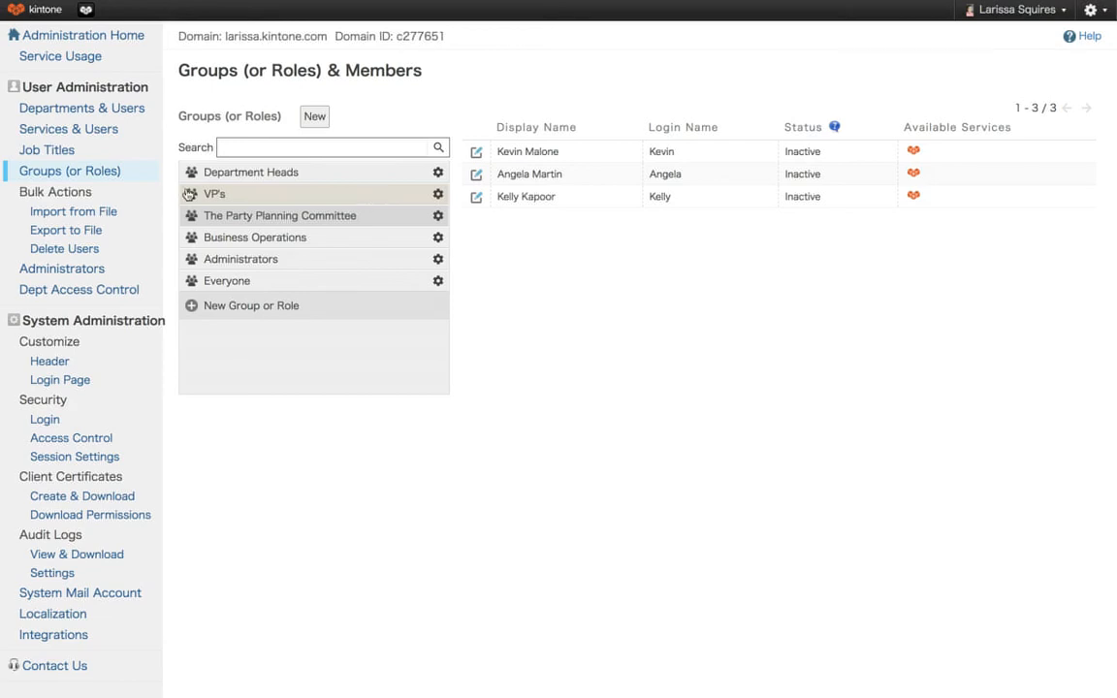
# Examine the bulk file import settings and the file export settings, including the kinds of contents available for export
pyautogui.click(77, 215)
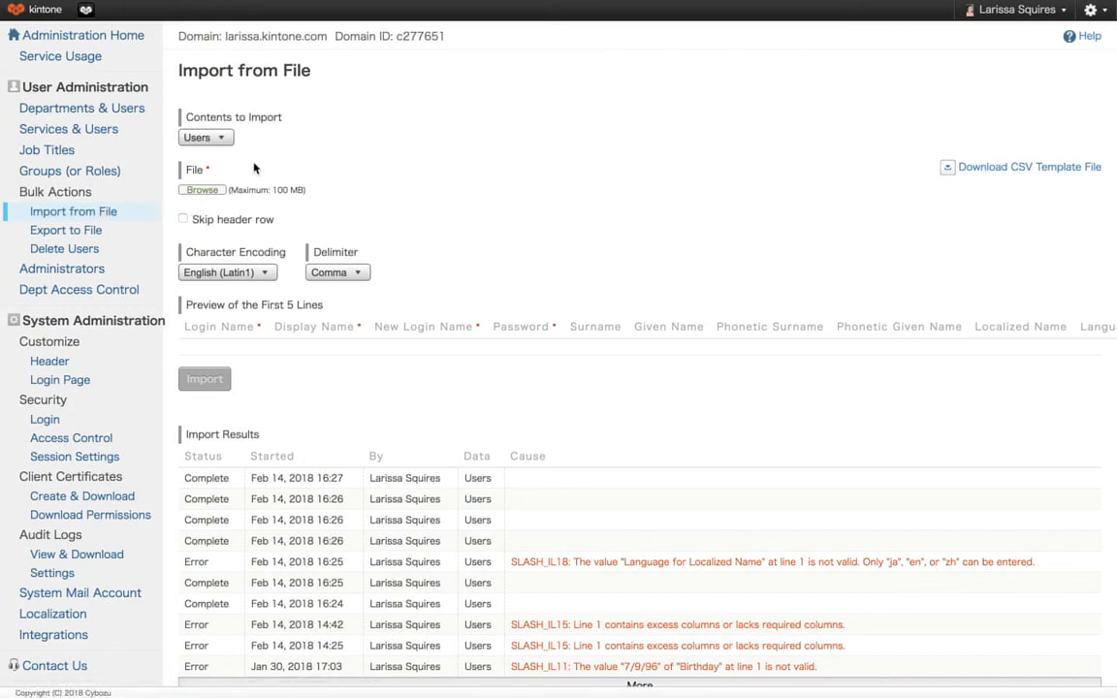
pyautogui.click(82, 234)
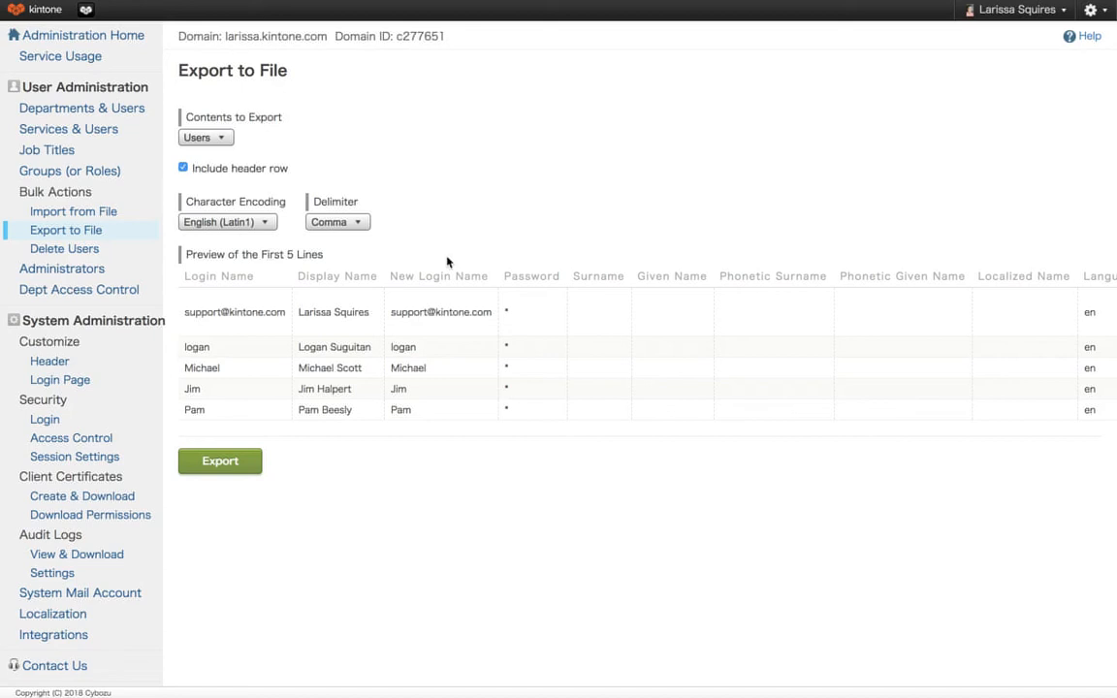
pyautogui.click(214, 140)
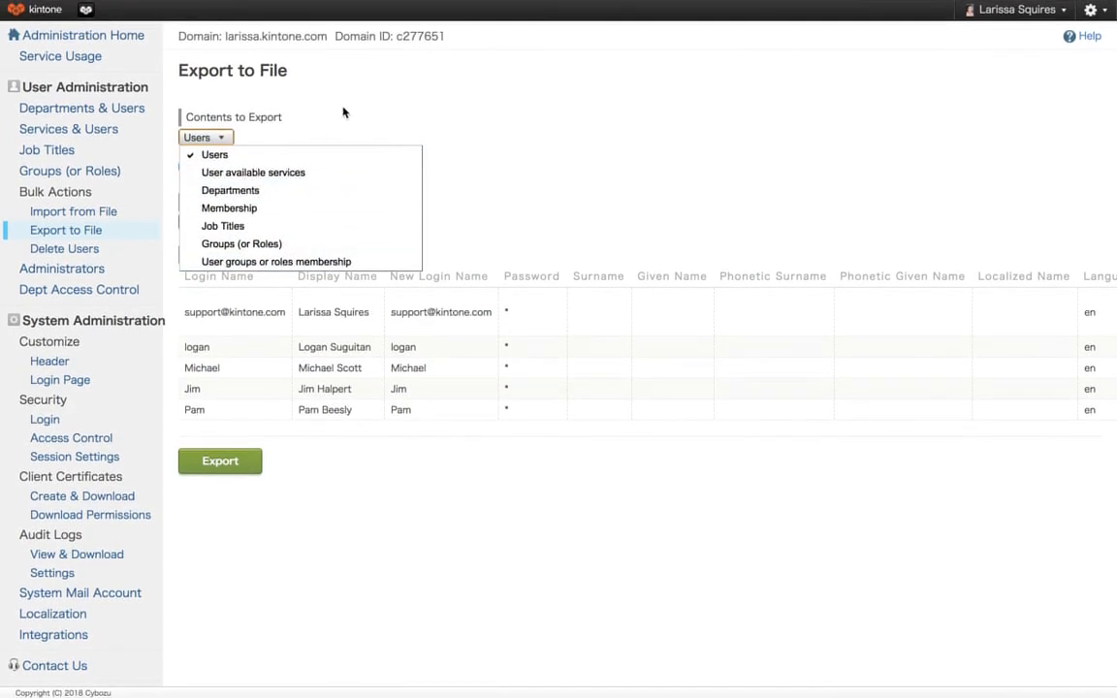
pyautogui.click(343, 114)
# Put the second unassigned user on the bulk deletion list and take that user off it again
pyautogui.click(80, 252)
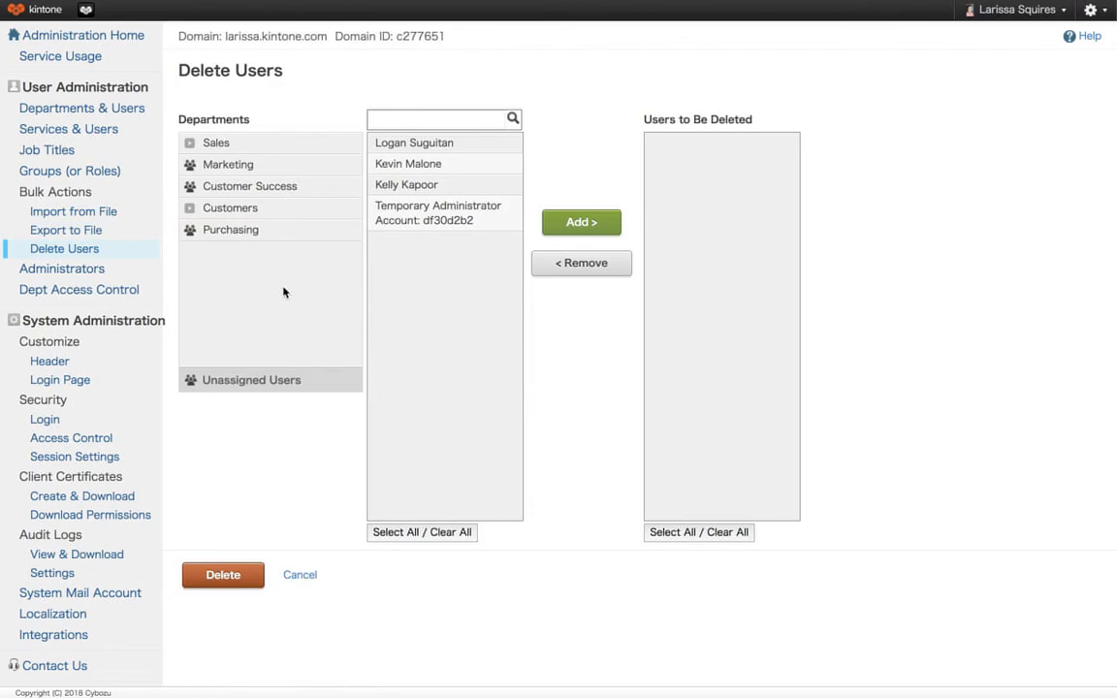
pyautogui.click(448, 167)
pyautogui.click(582, 223)
pyautogui.click(673, 146)
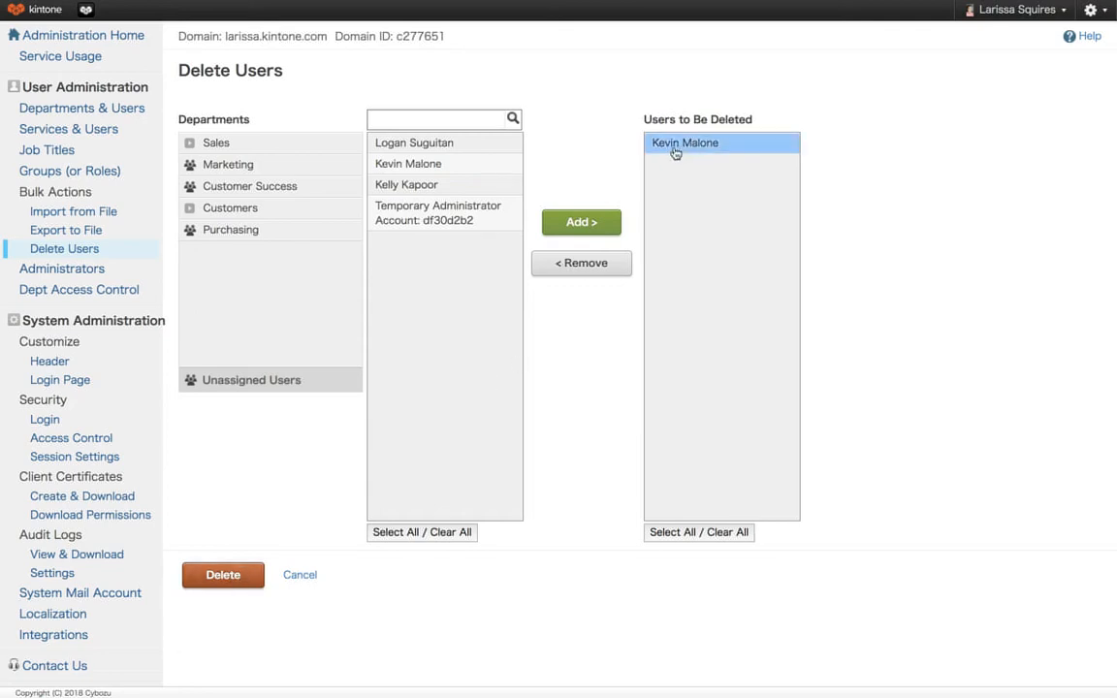
pyautogui.click(607, 264)
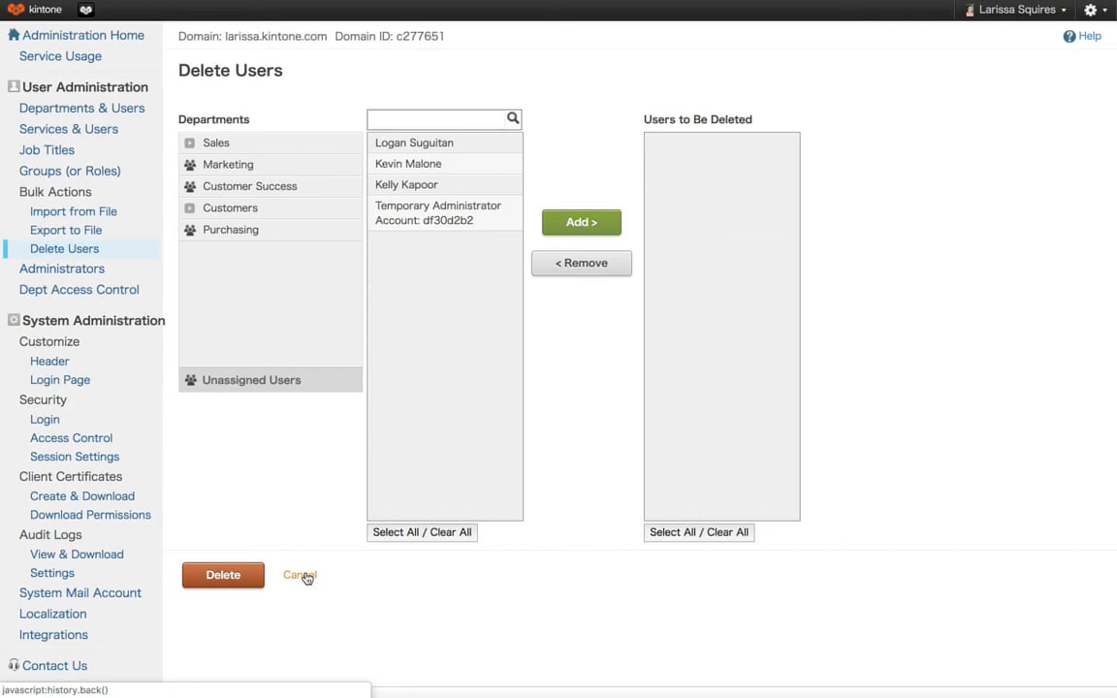
# Add the third unassigned user to the Administrators list and remove that user again without saving
pyautogui.click(91, 271)
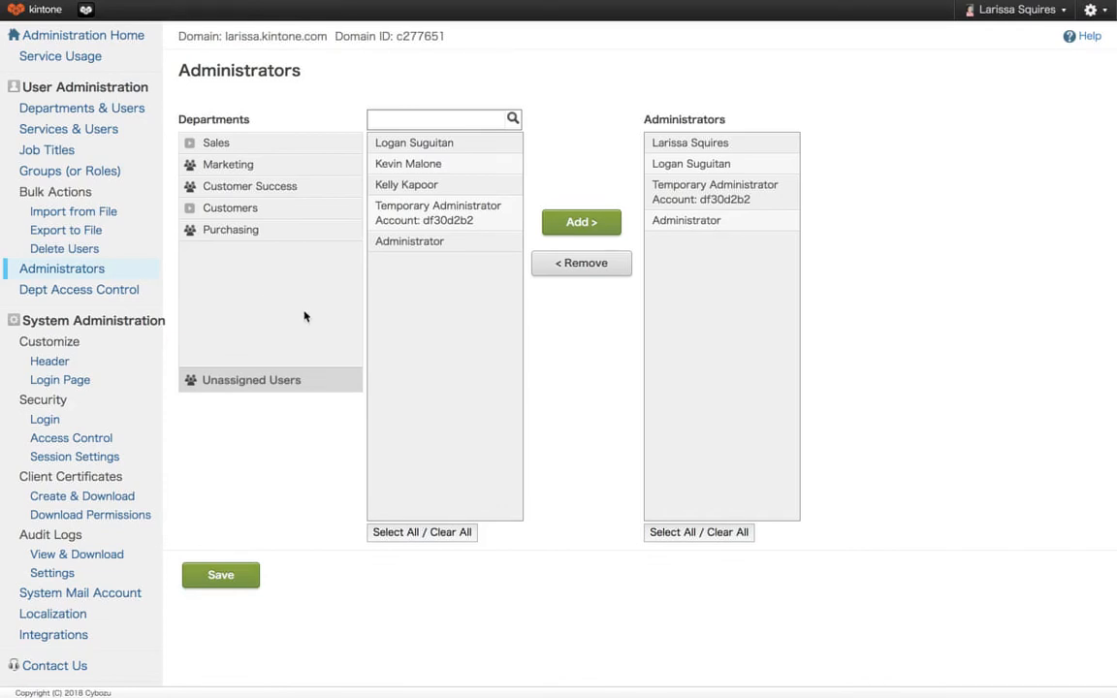
pyautogui.click(433, 183)
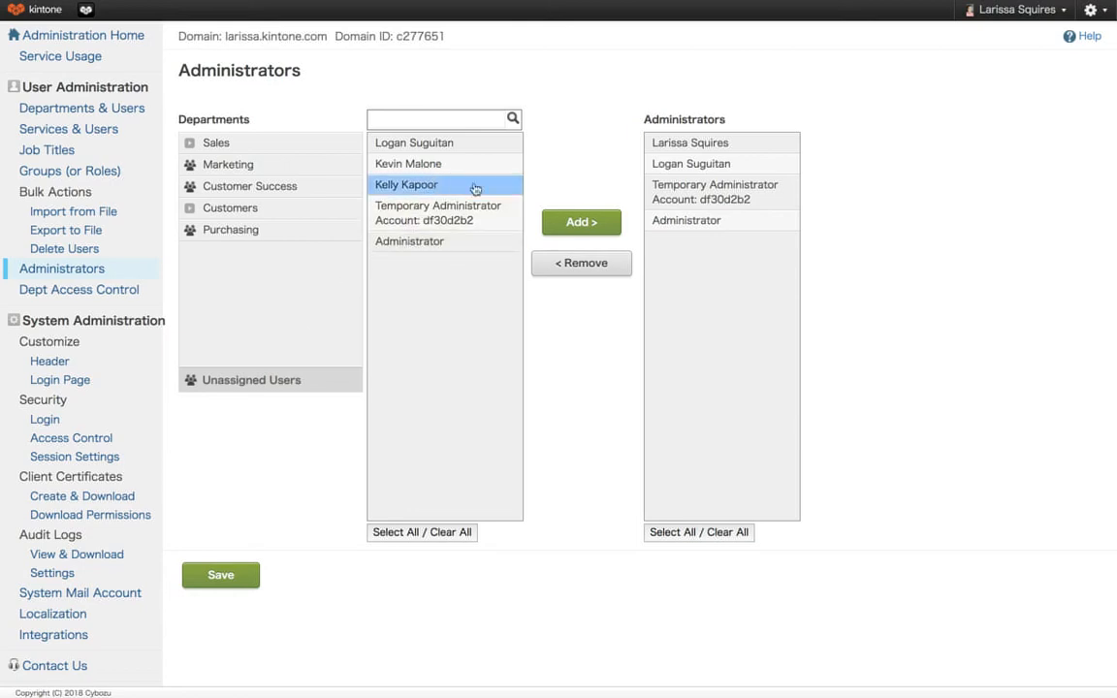
pyautogui.click(575, 222)
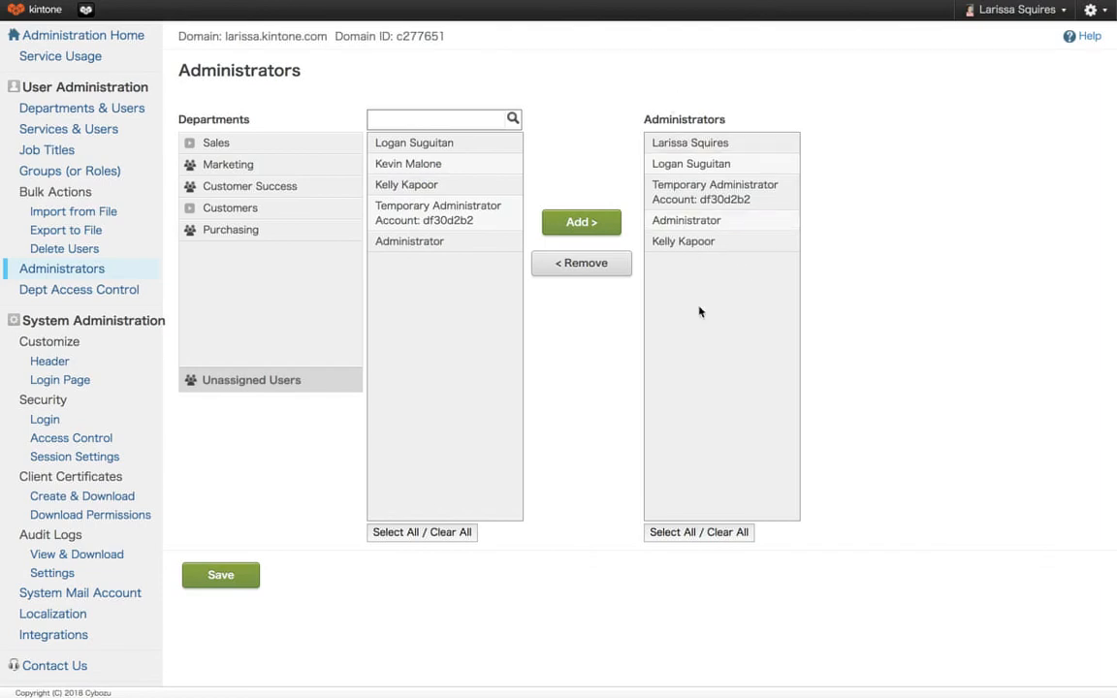
pyautogui.click(713, 243)
pyautogui.click(609, 265)
# Open the department access control settings
pyautogui.click(102, 292)
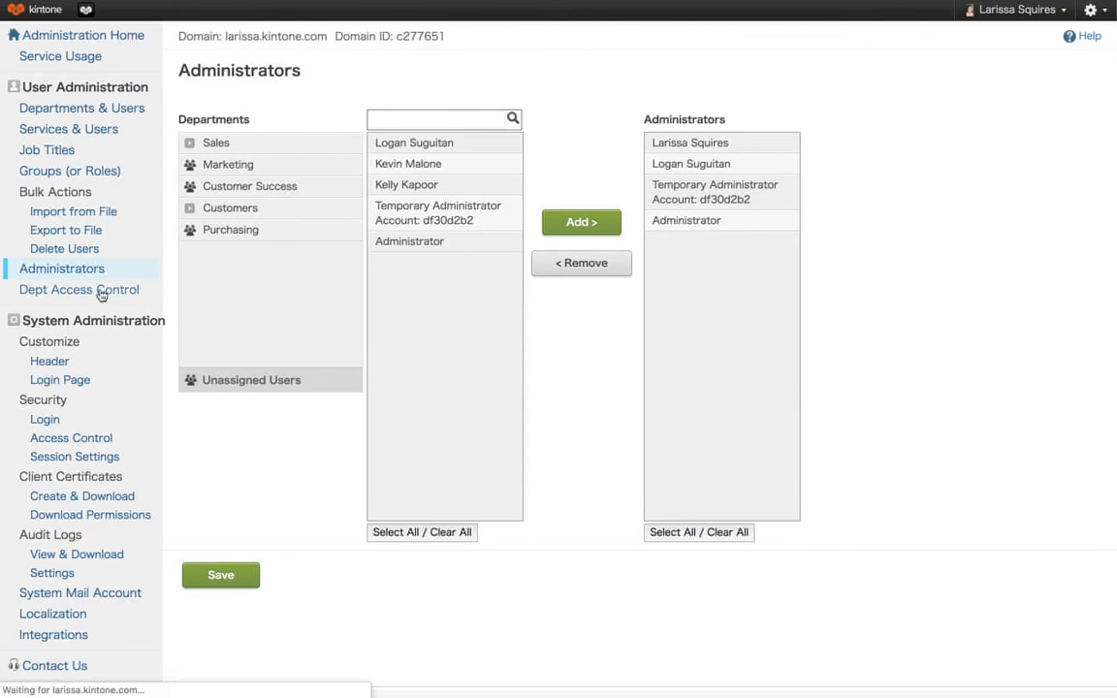